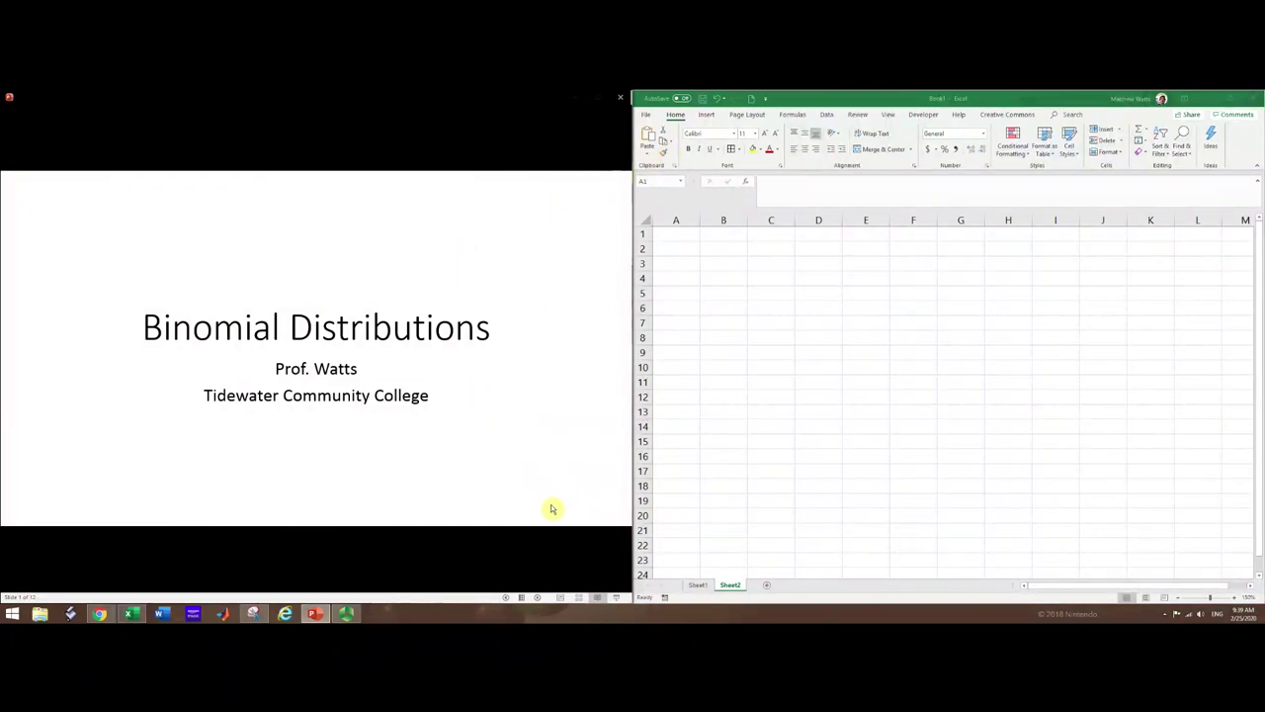
Step: Page through the Binomial Distributions slides from the title to the section on creating the distribution table and graph
click(543, 536)
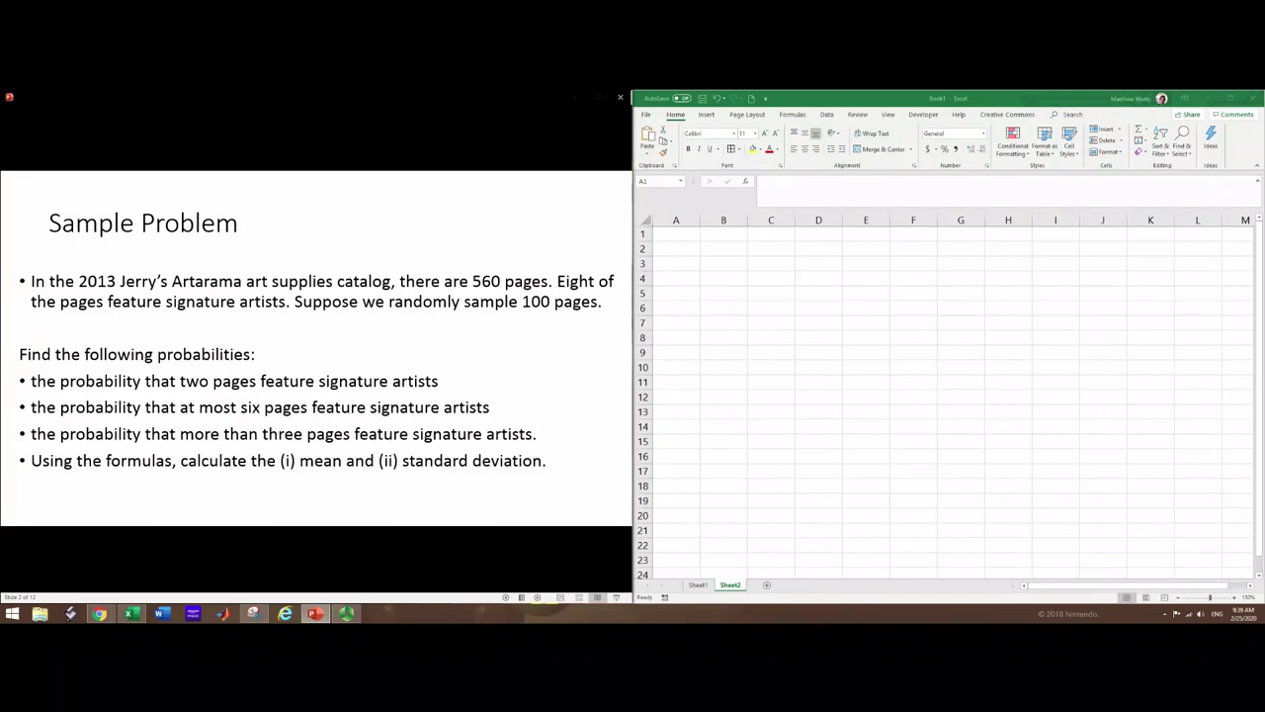
click(536, 599)
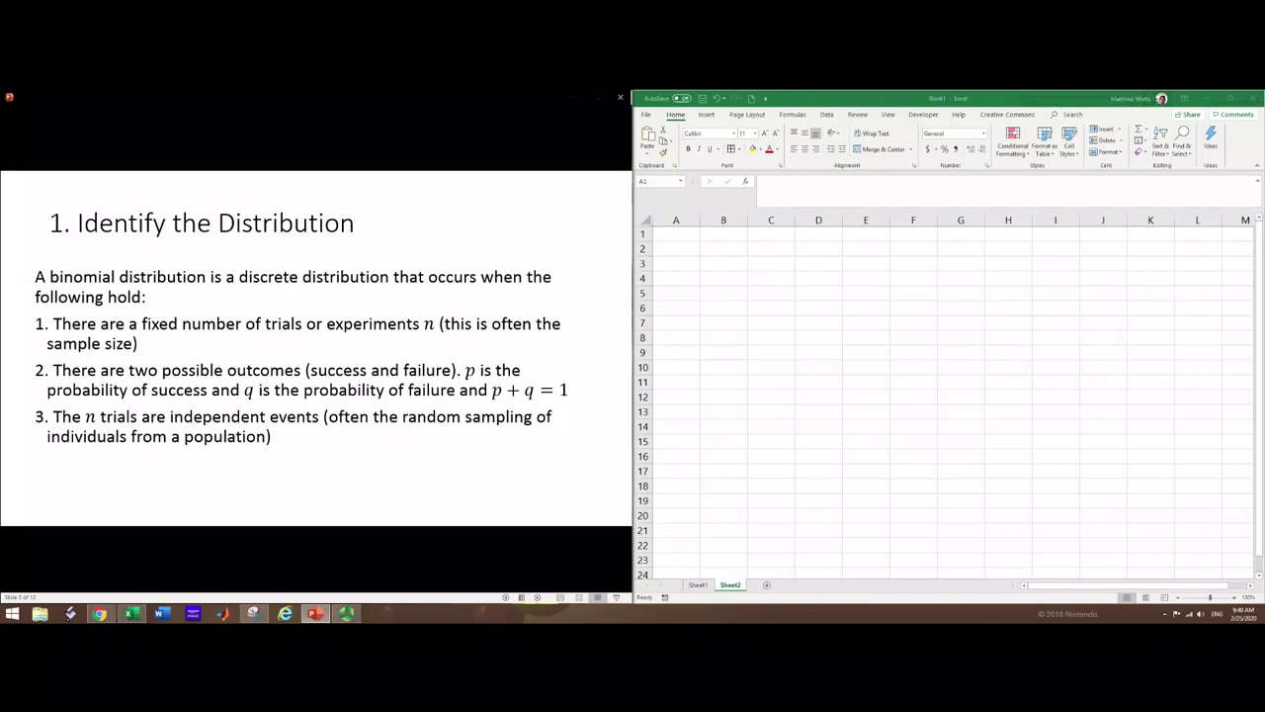
click(540, 599)
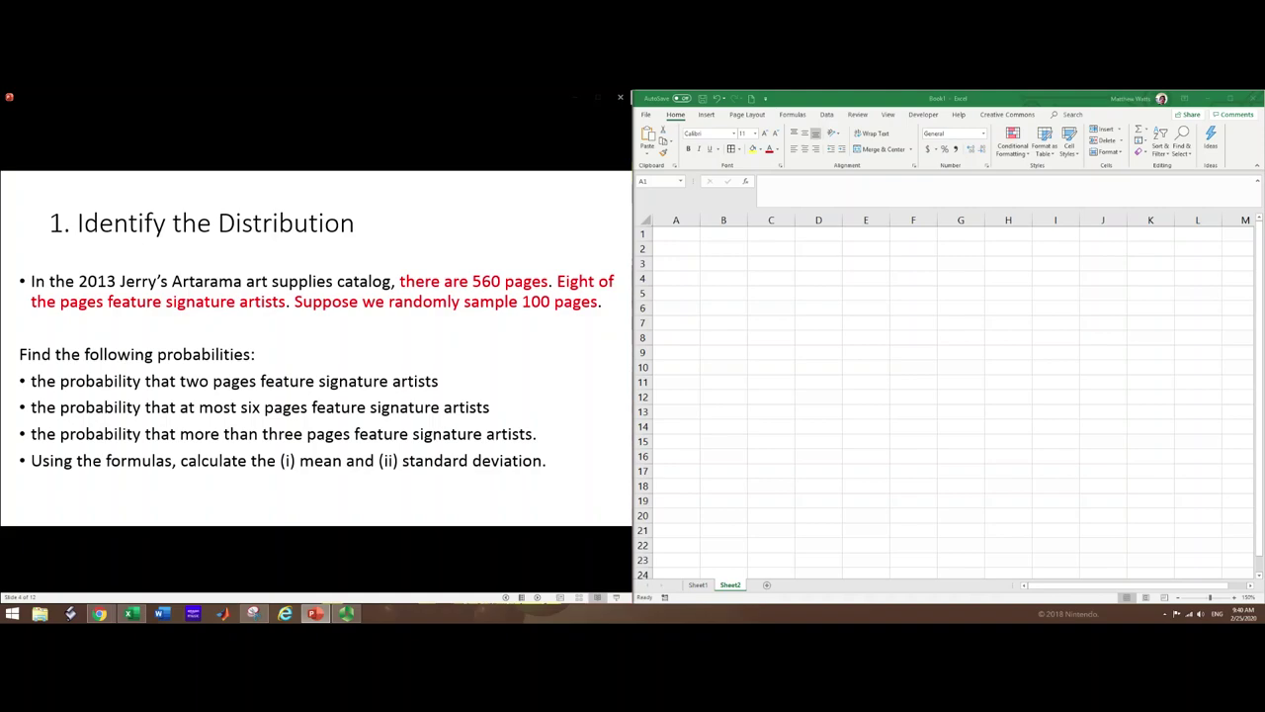
click(538, 598)
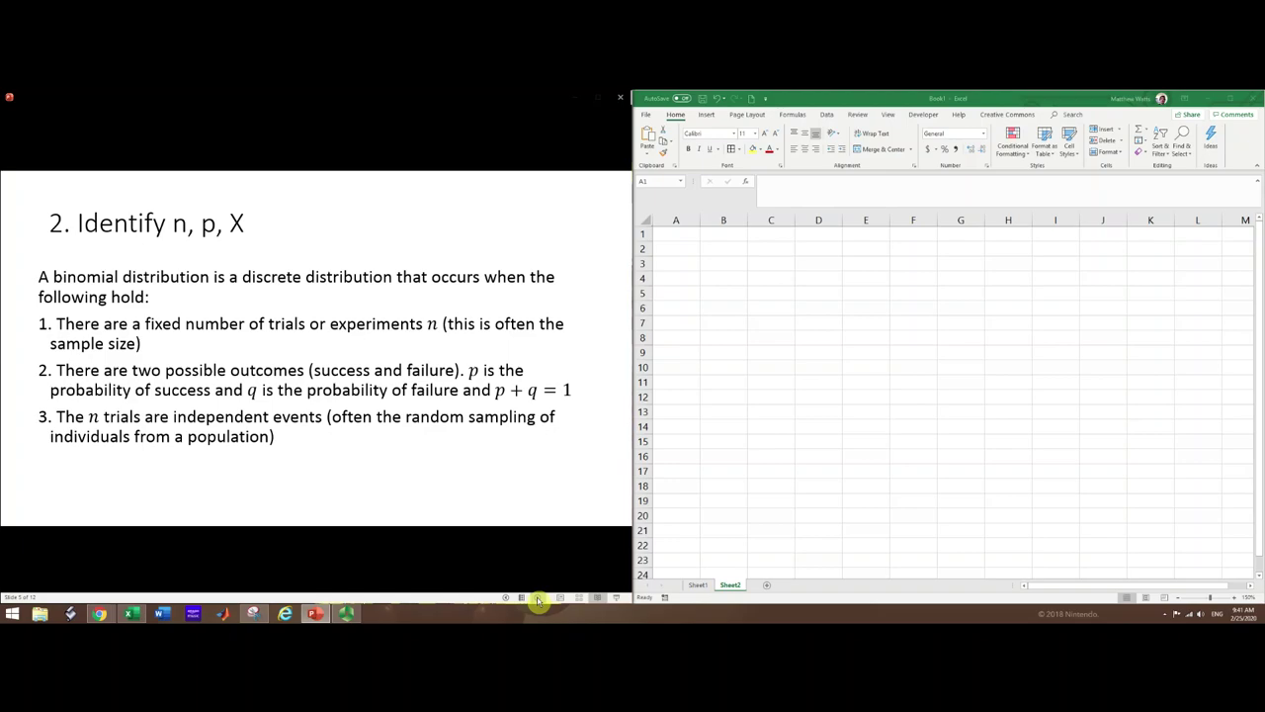
key(Right)
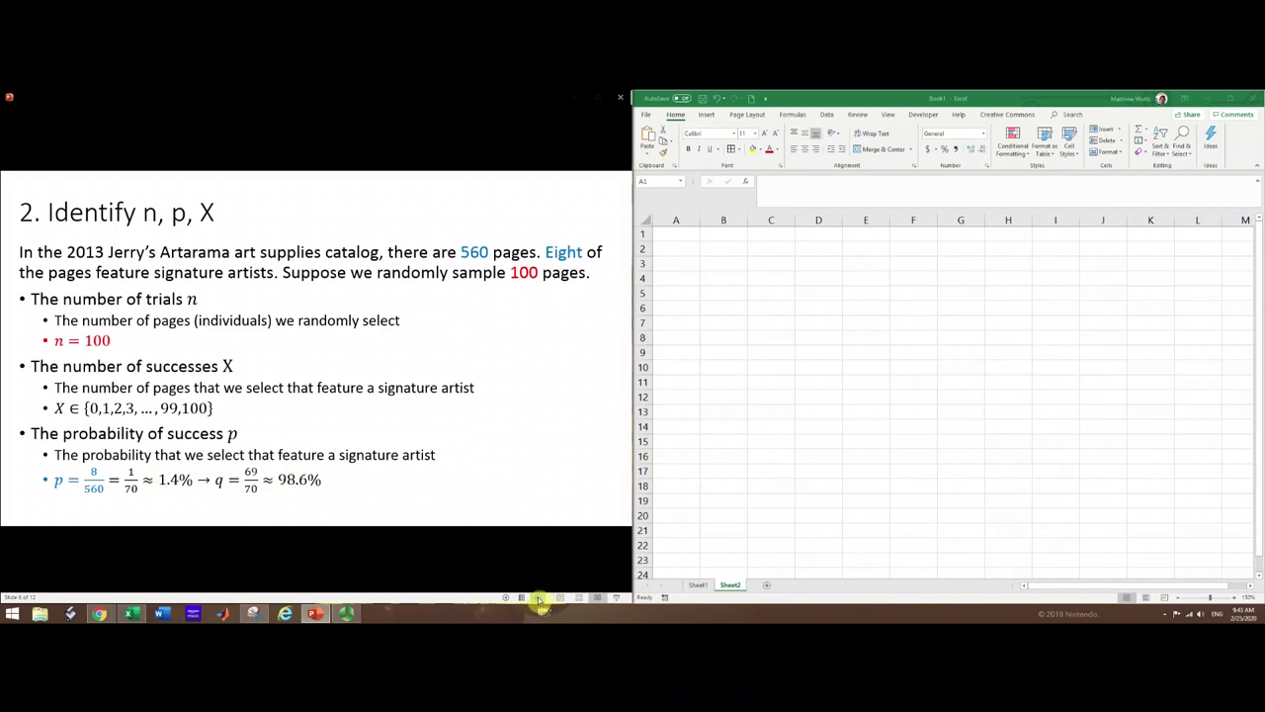
key(Down)
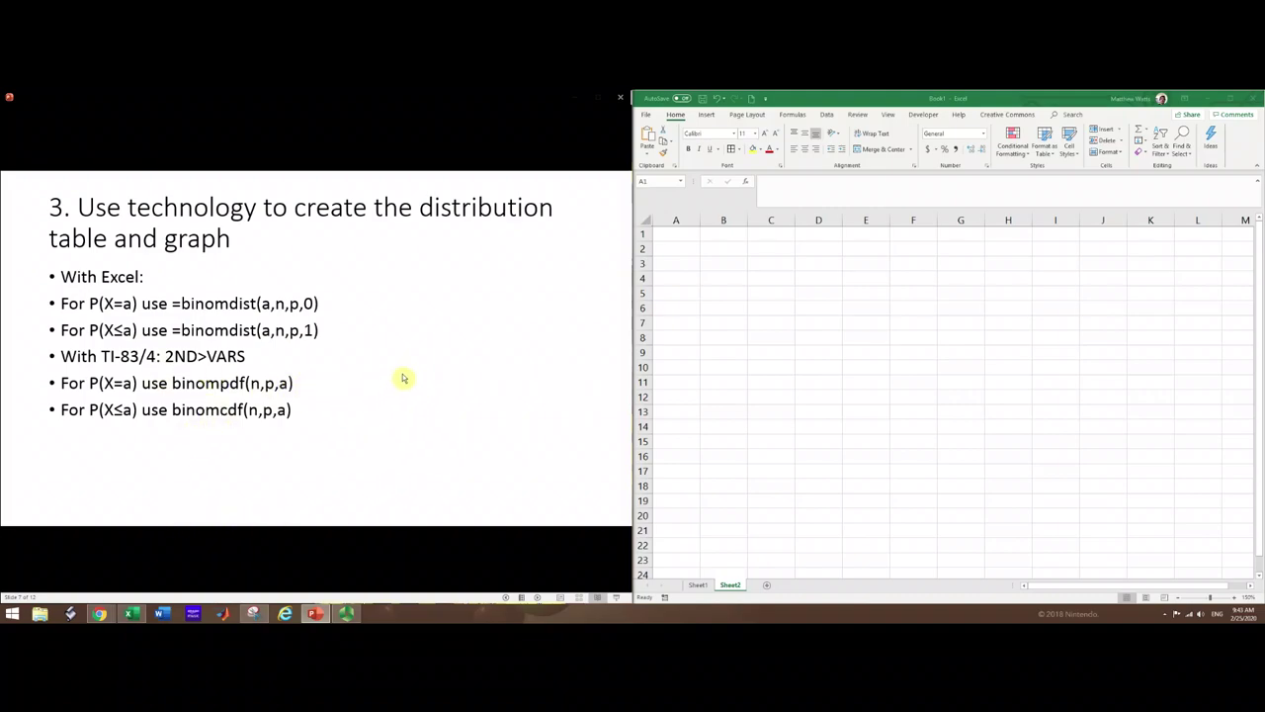
Step: In the Excel sheet, enter the heading X in A1 and the values 0, 1, 2 and 3 in A2:A5
click(723, 241)
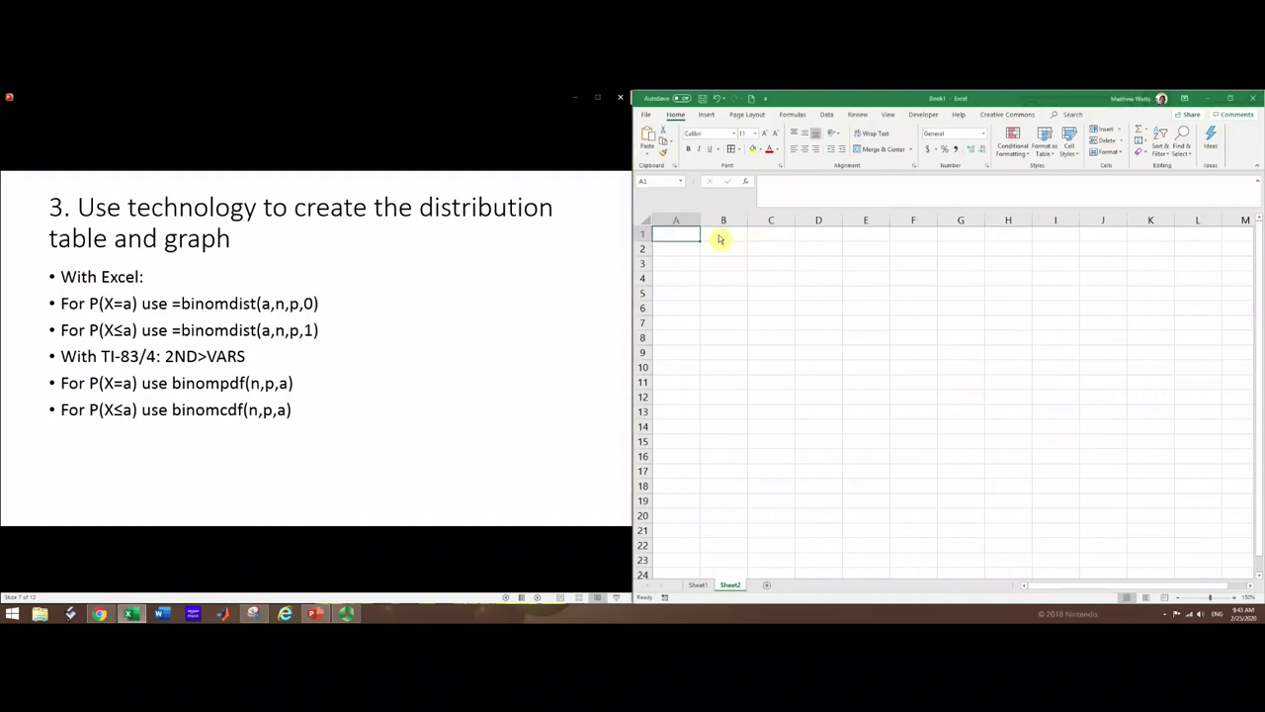
text(X)
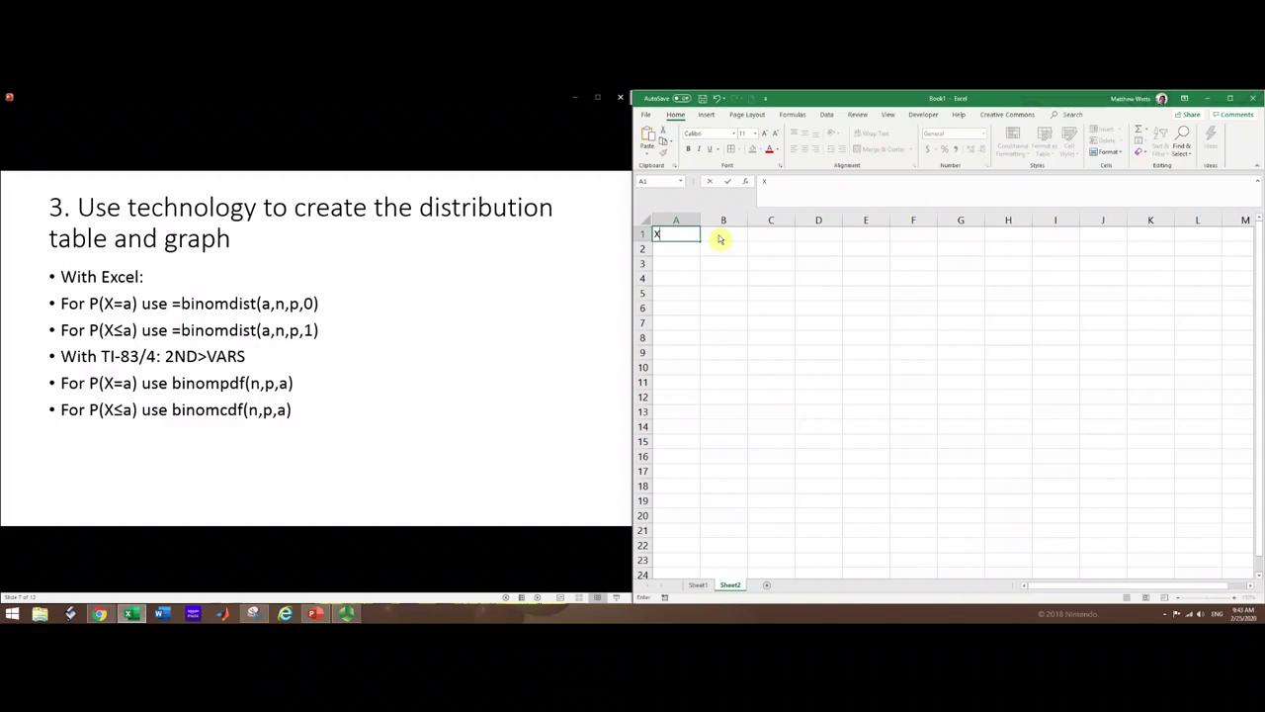
key(Return)
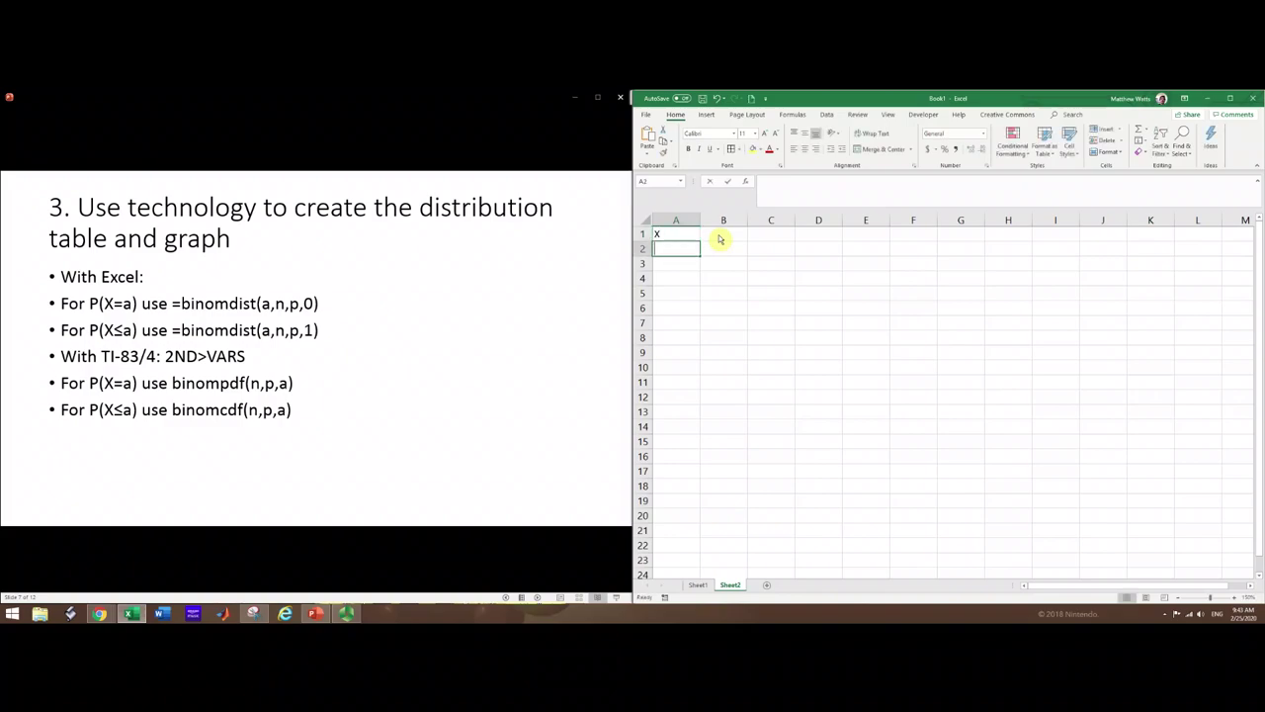
text(0)
key(Return)
text(1)
key(Return)
text(2)
key(Return)
text(3)
key(Return)
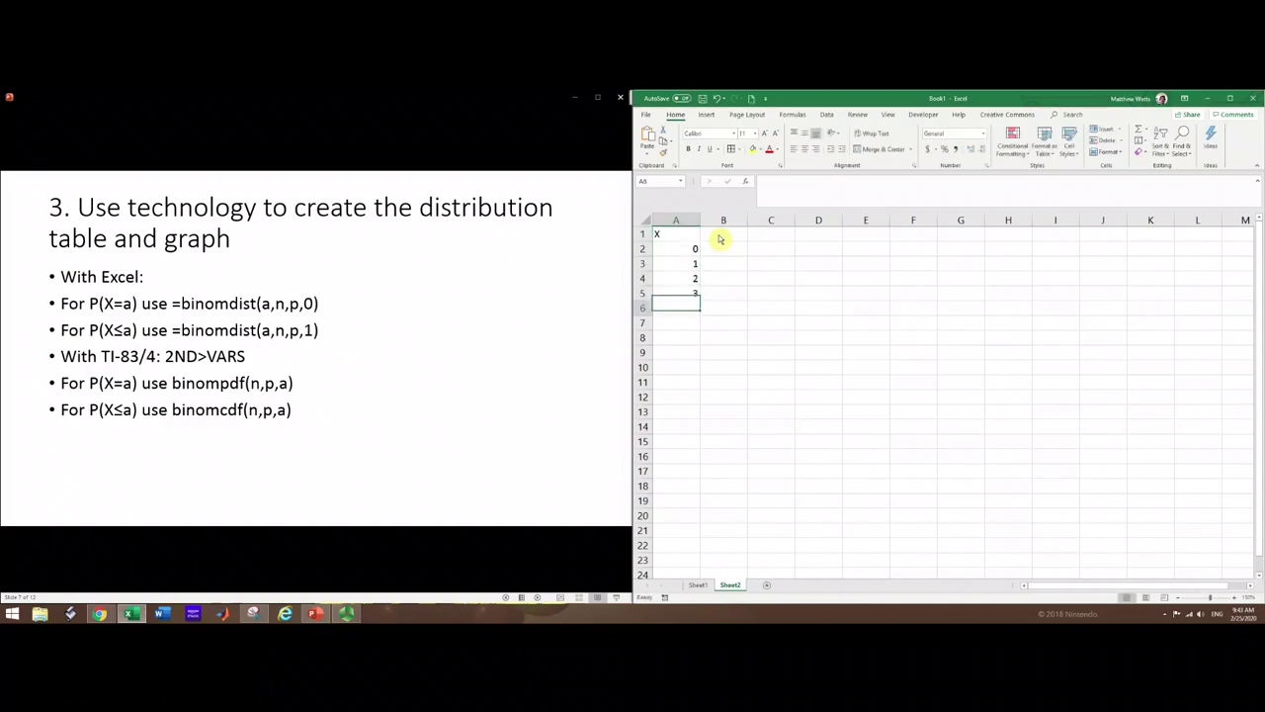
Step: Extend the number series in column A down to 100
drag(682, 248, 698, 297)
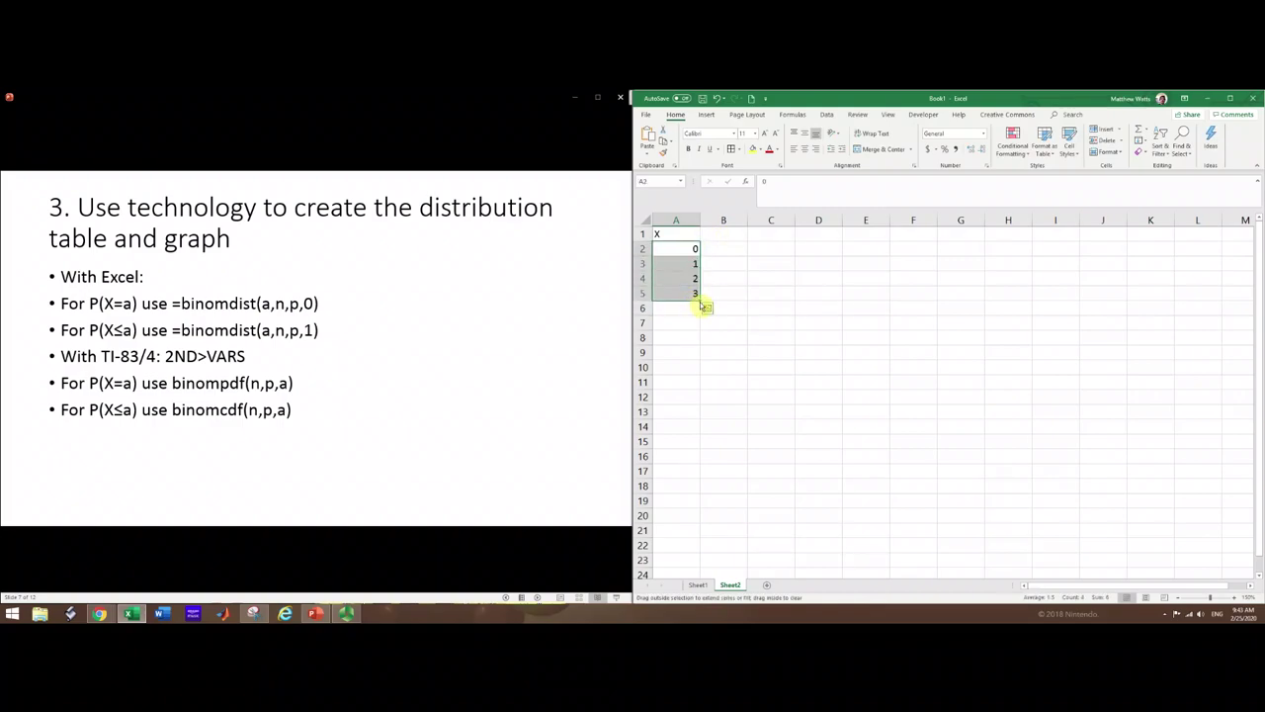
drag(699, 301, 695, 373)
scroll(720, 380, up, 20)
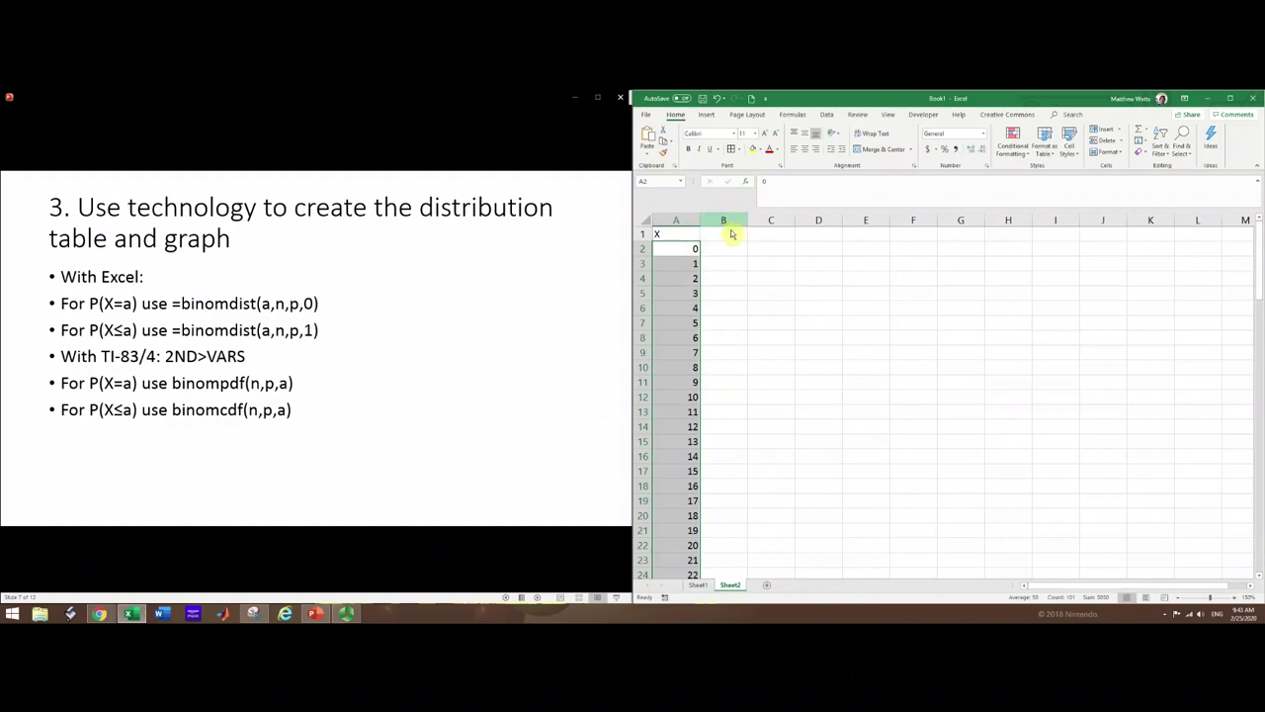
Step: Enter the heading P(X) in B1
click(730, 237)
text(P(X))
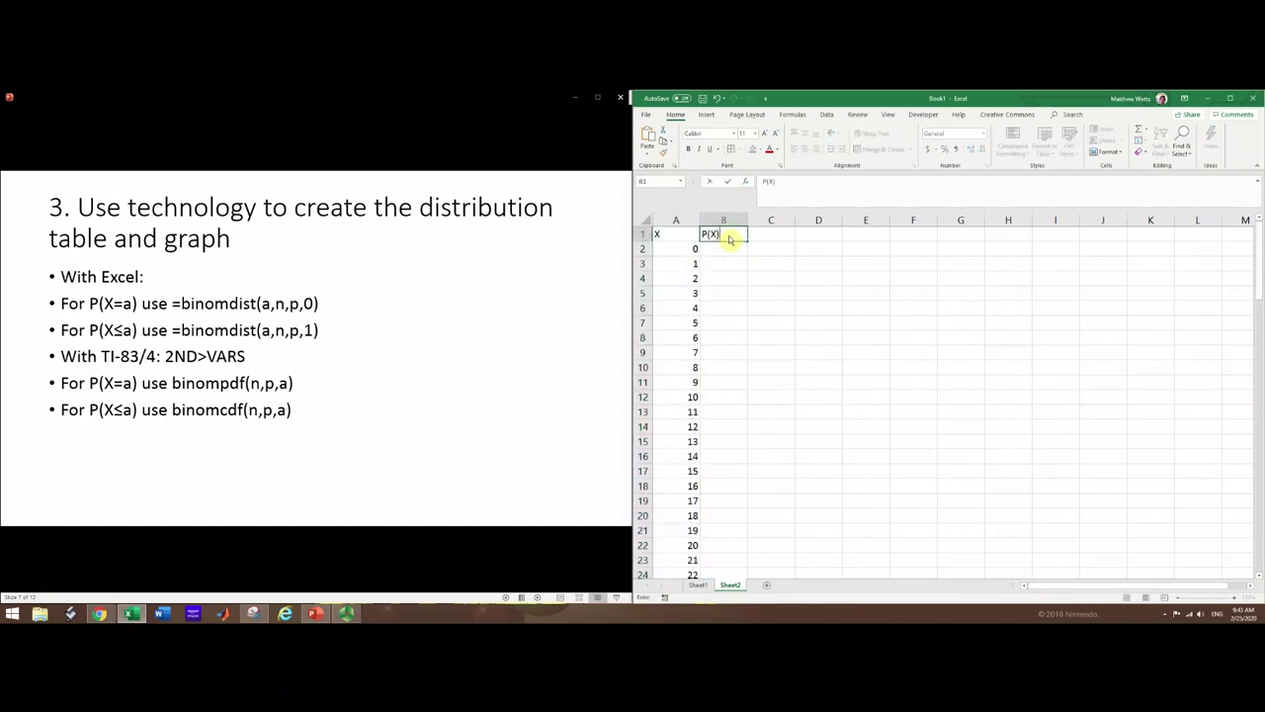
key(Return)
Step: Enter =BINOM.DIST(A2,100,1/70,FALSE) in B2 and fill the formula down beside all the X values
text(=B)
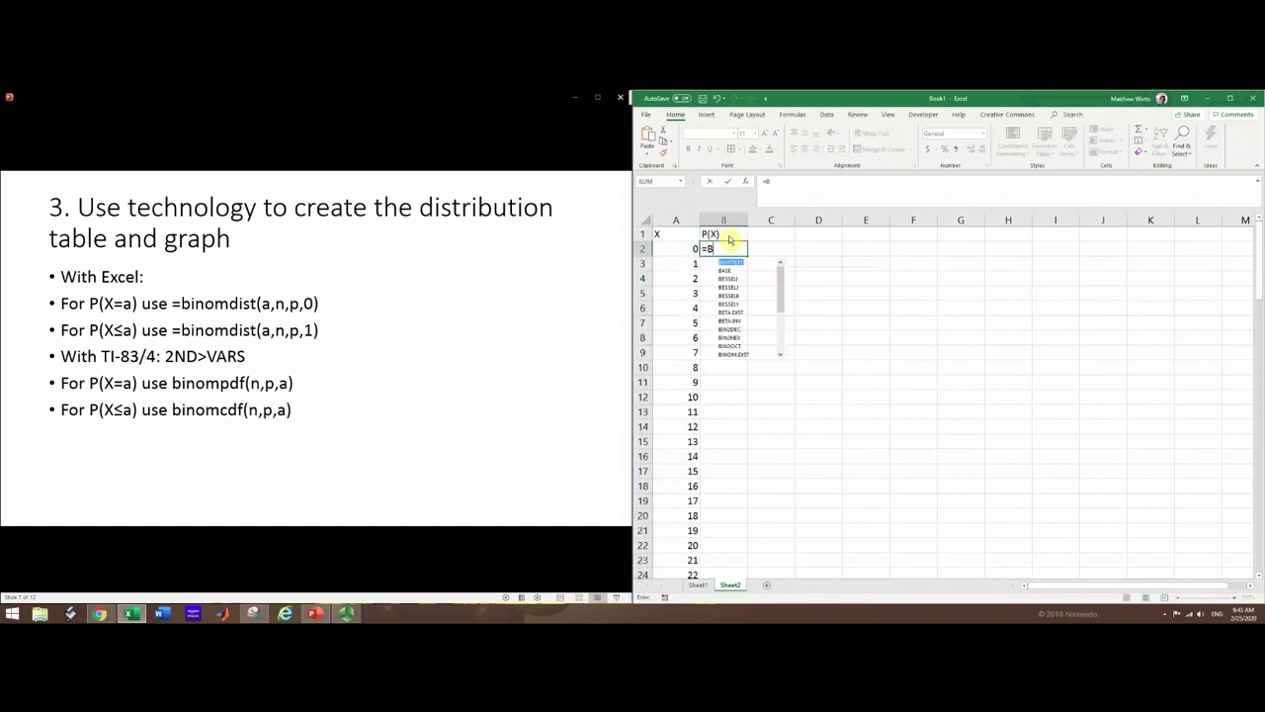
text(INOM)
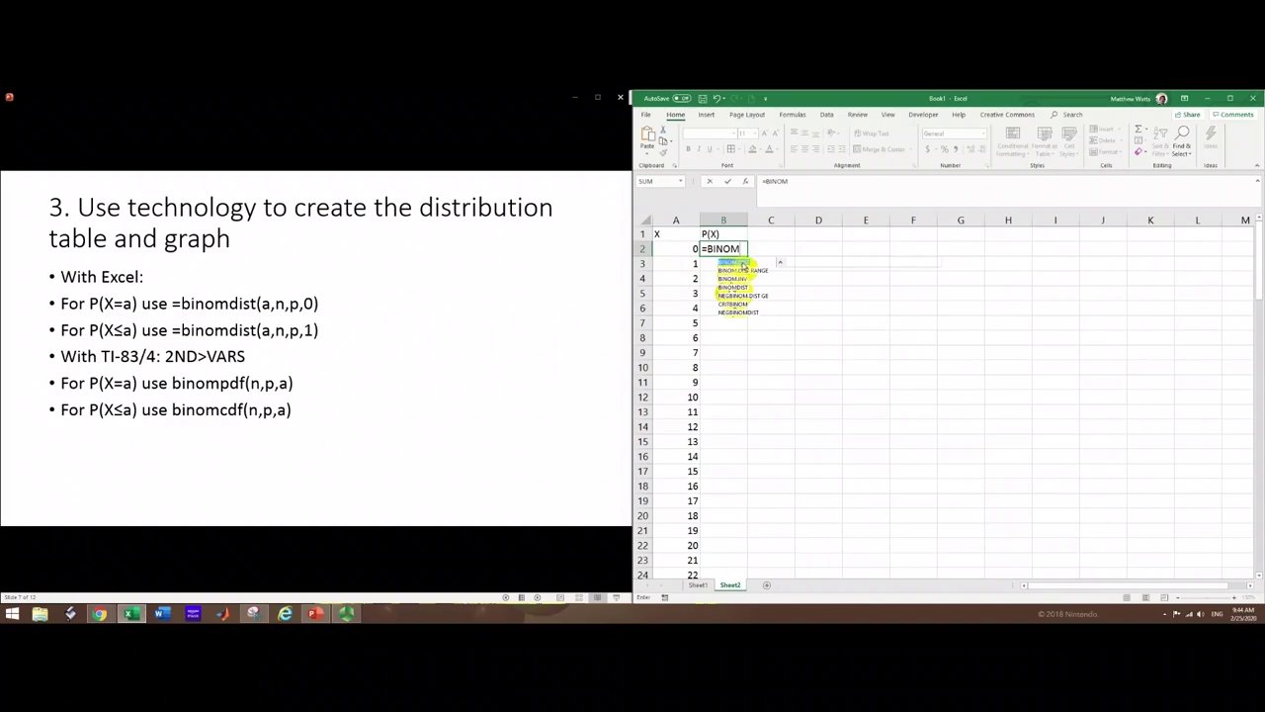
double_click(743, 264)
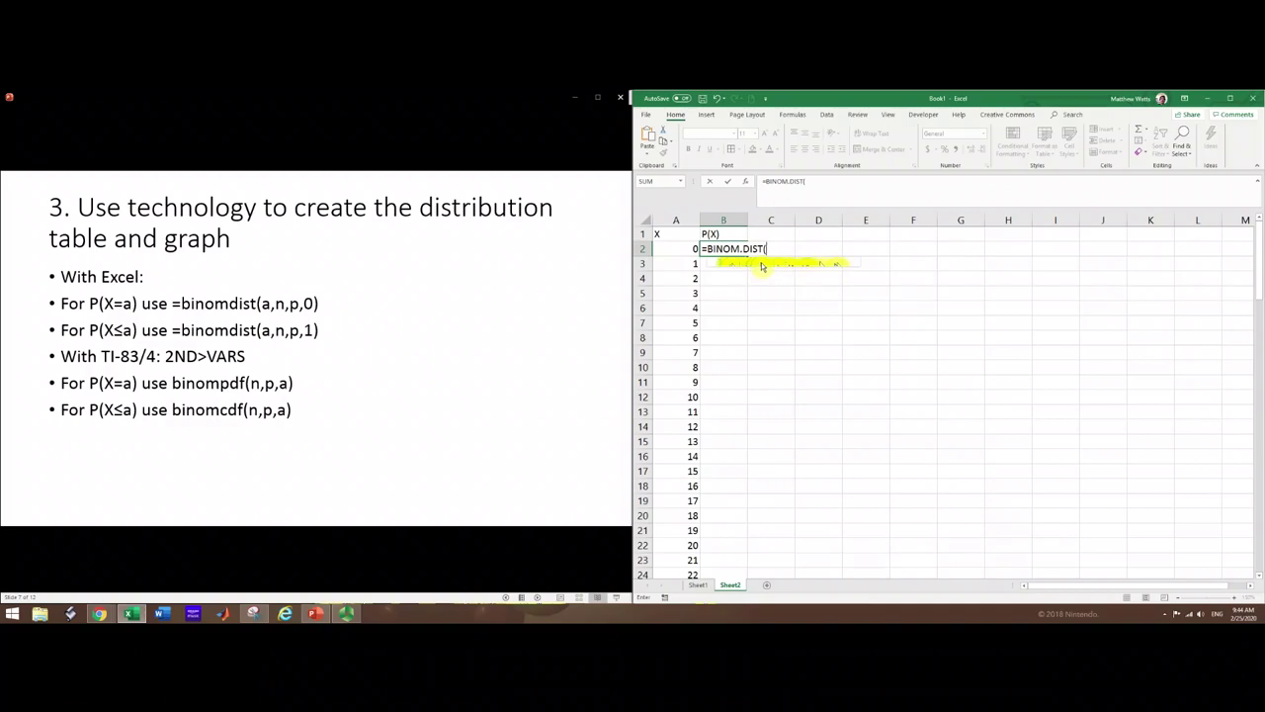
click(681, 253)
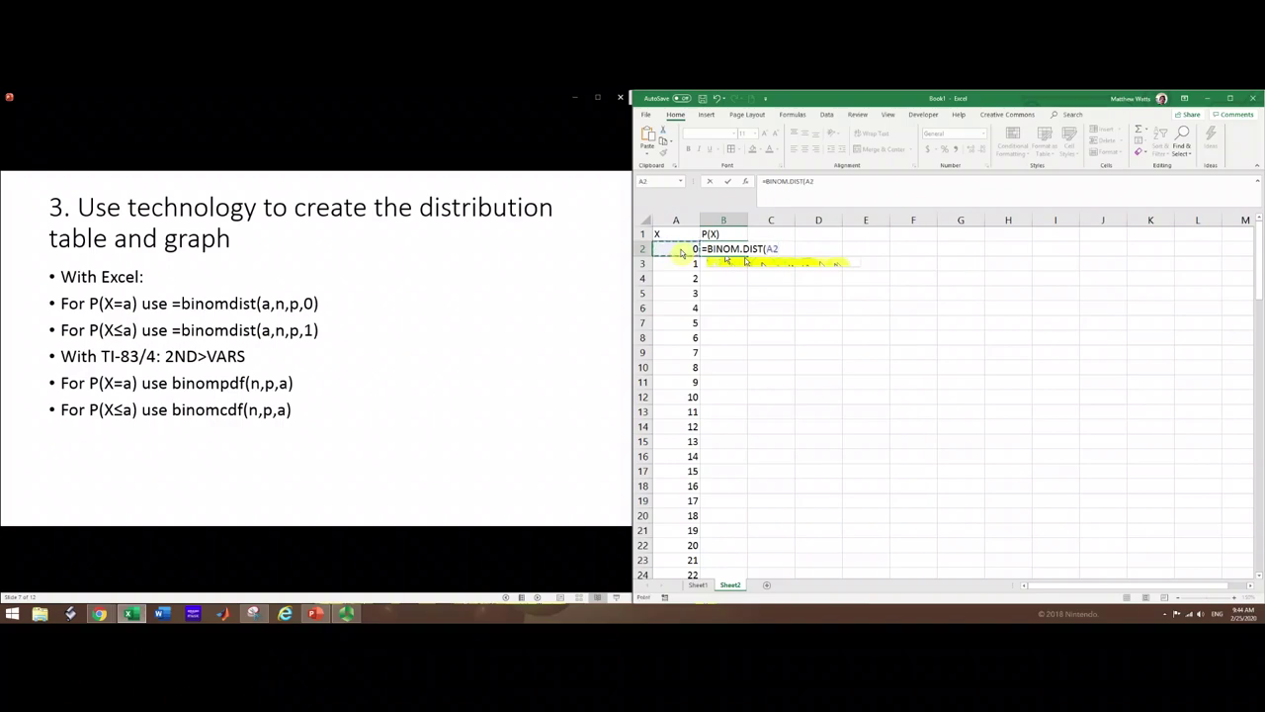
text(,100,1/70)
text(,)
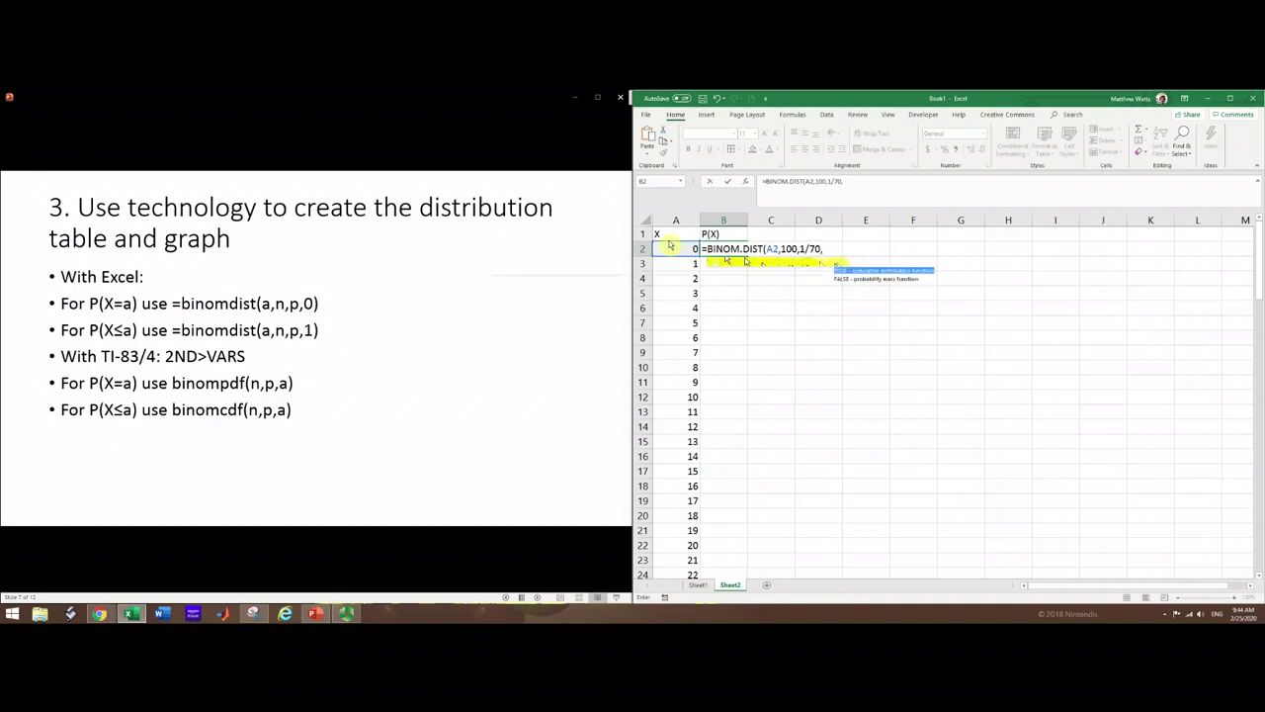
click(866, 280)
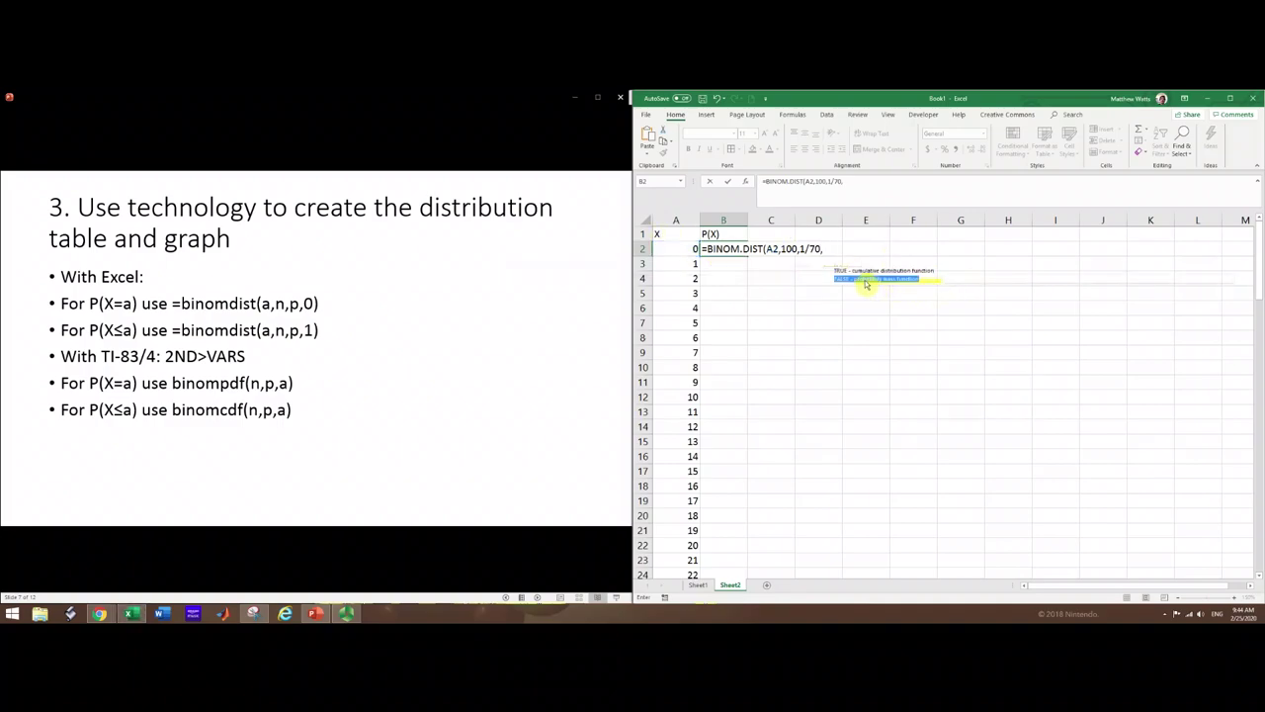
double_click(866, 279)
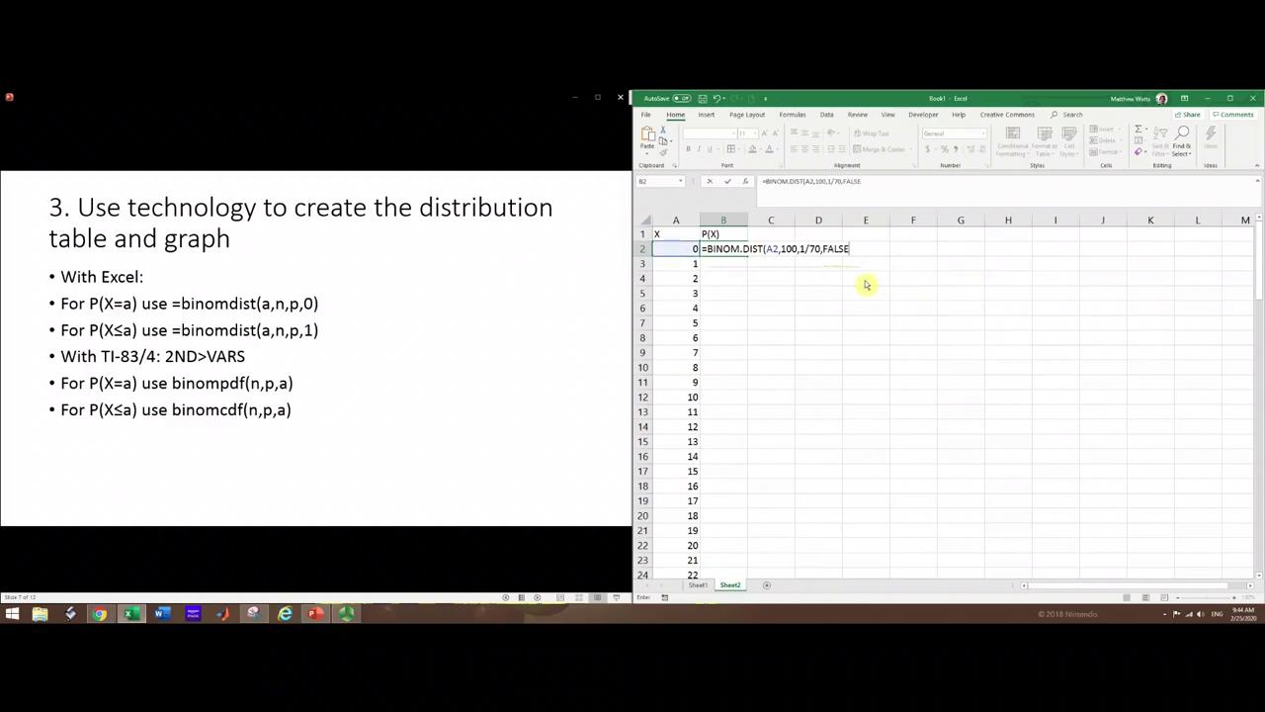
text())
key(Return)
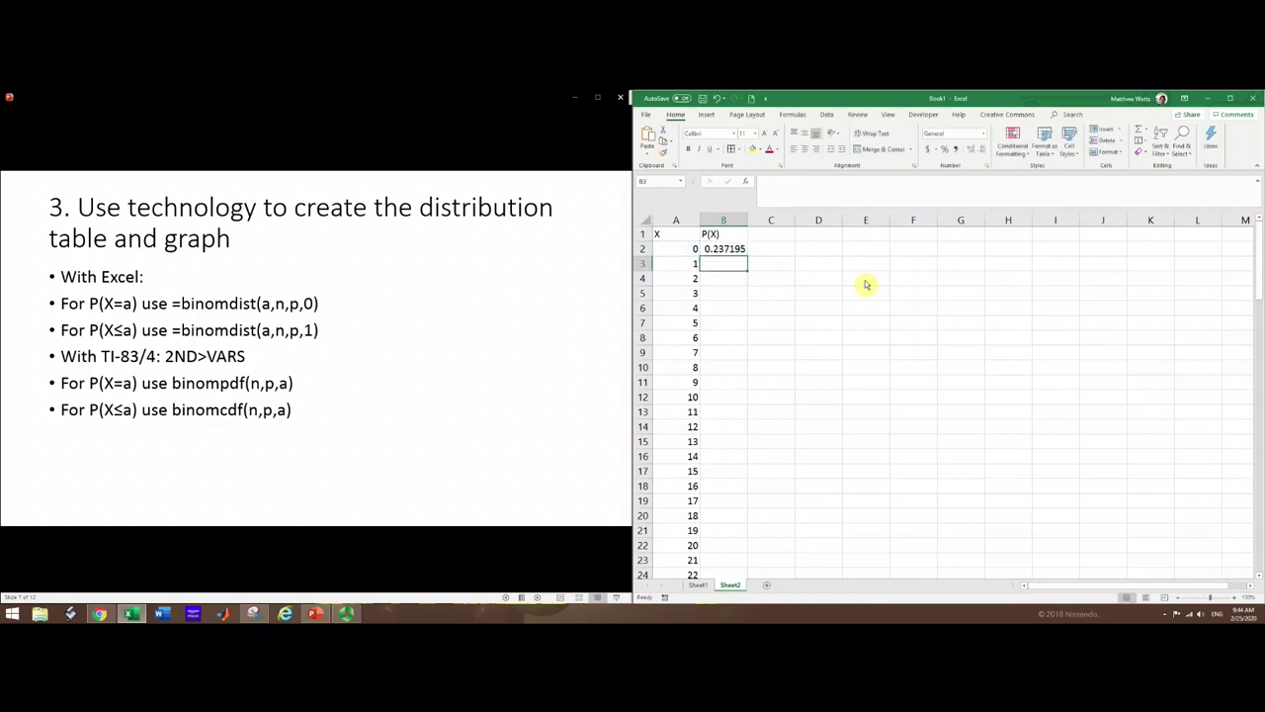
click(743, 259)
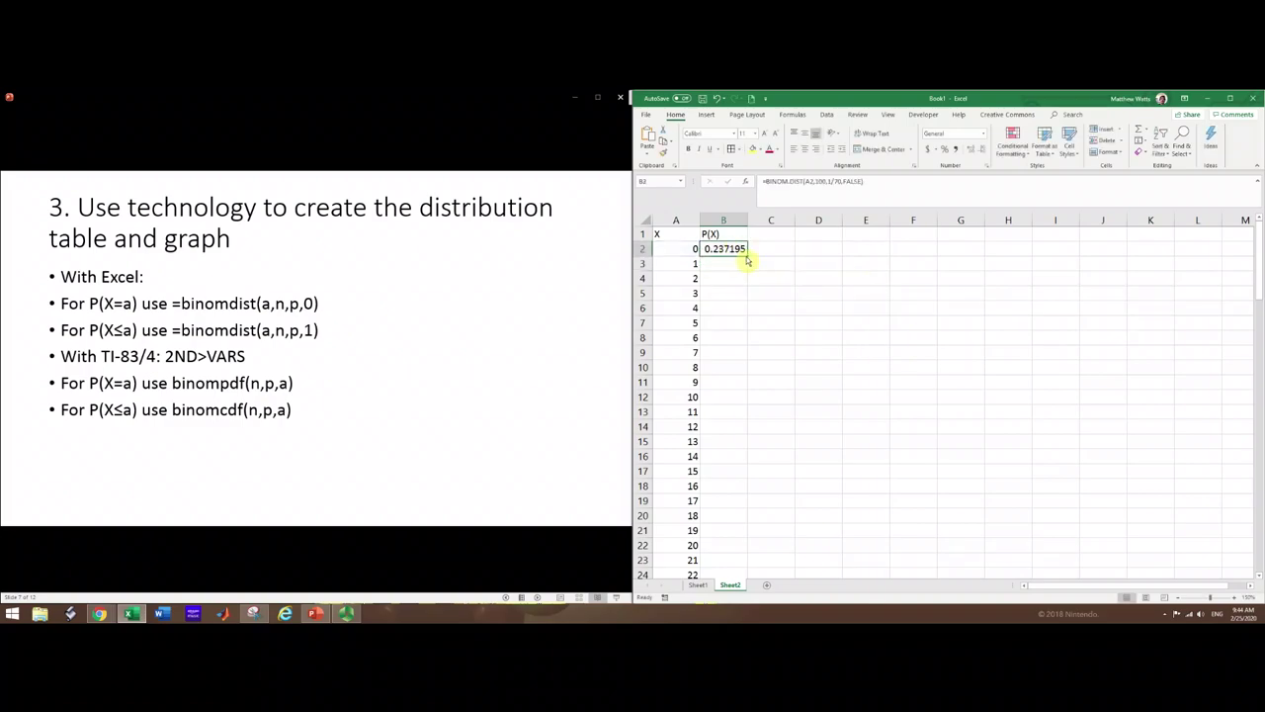
double_click(747, 255)
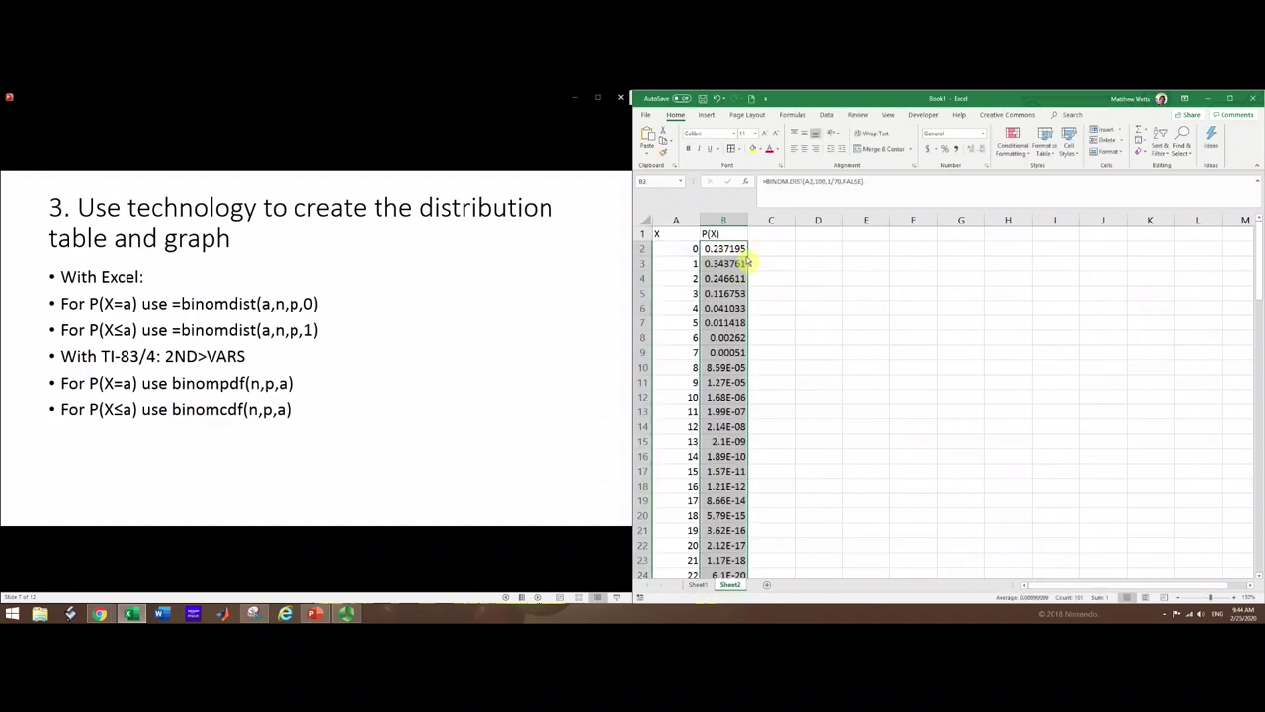
Step: Center the contents of the whole X and P(X) table and add borders around all its cells
click(662, 233)
key(ctrl+a)
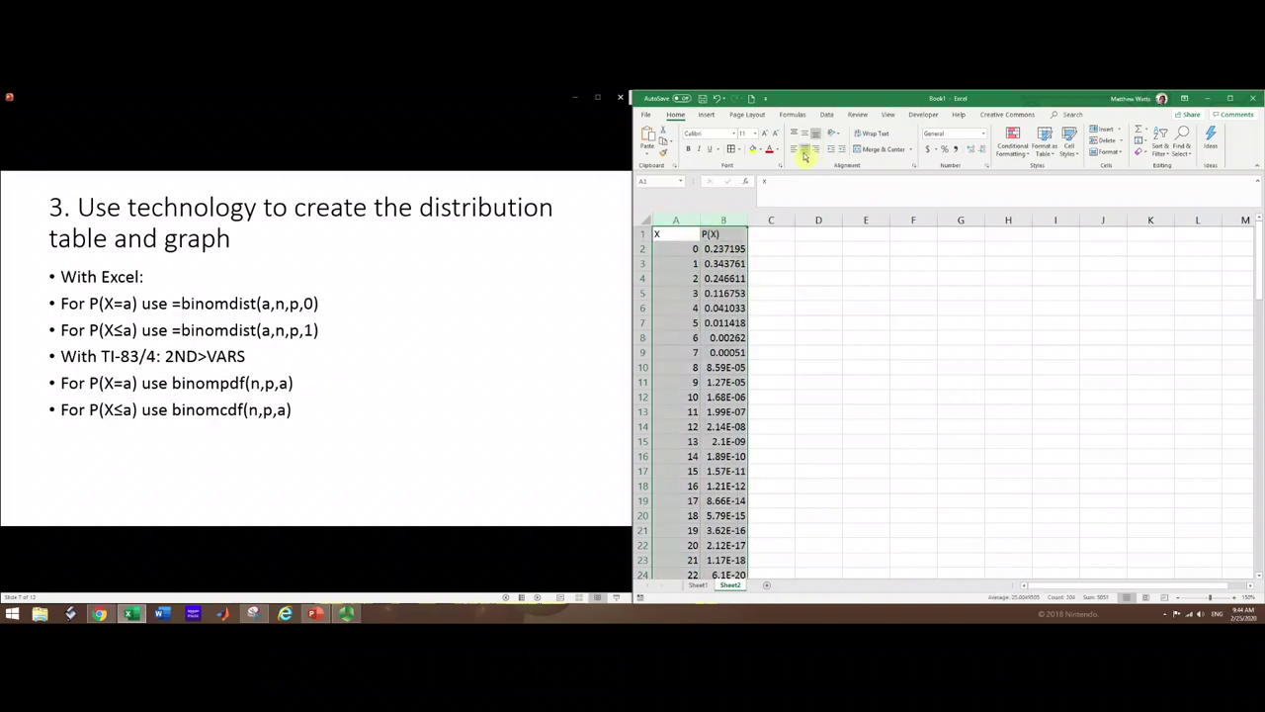
click(806, 156)
click(730, 149)
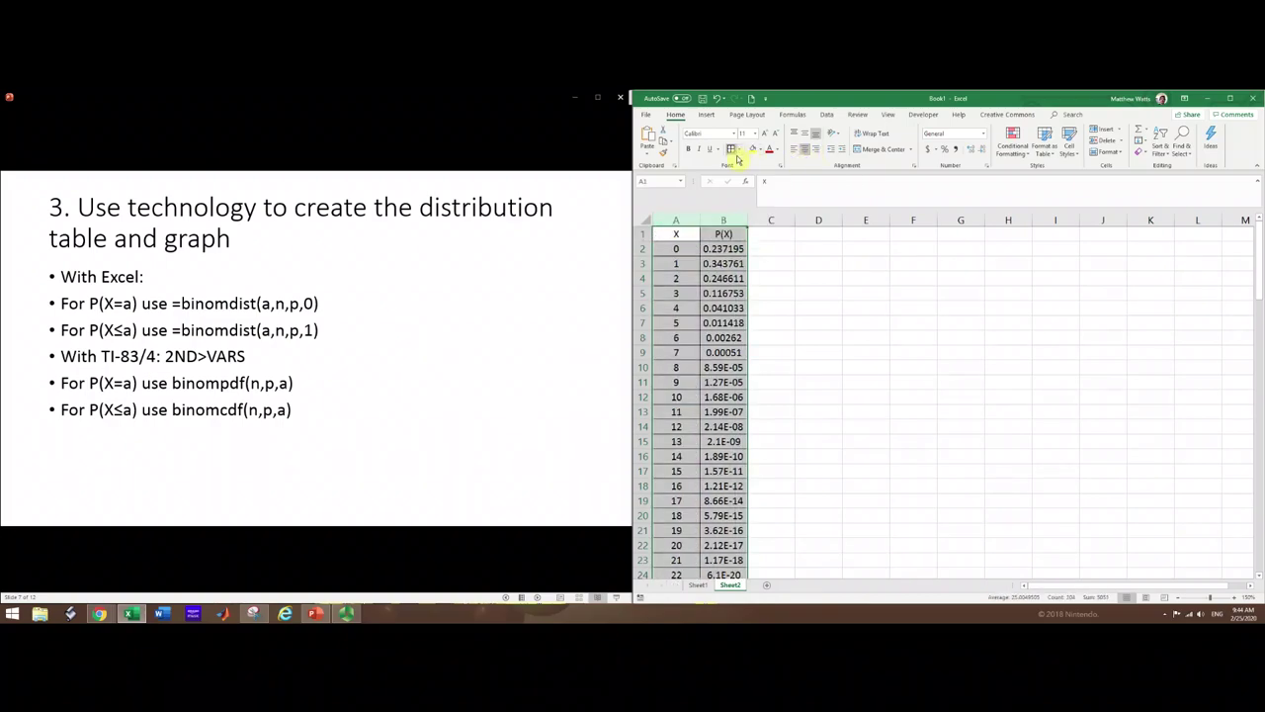
click(828, 248)
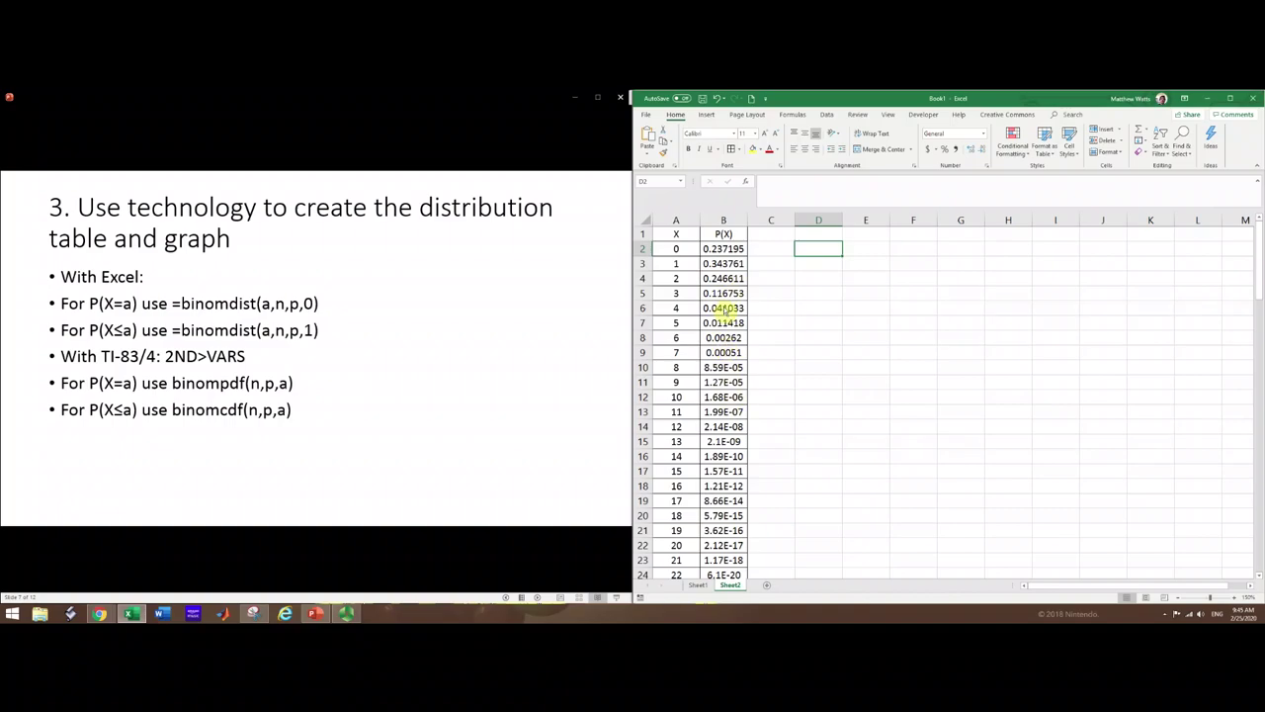
click(729, 217)
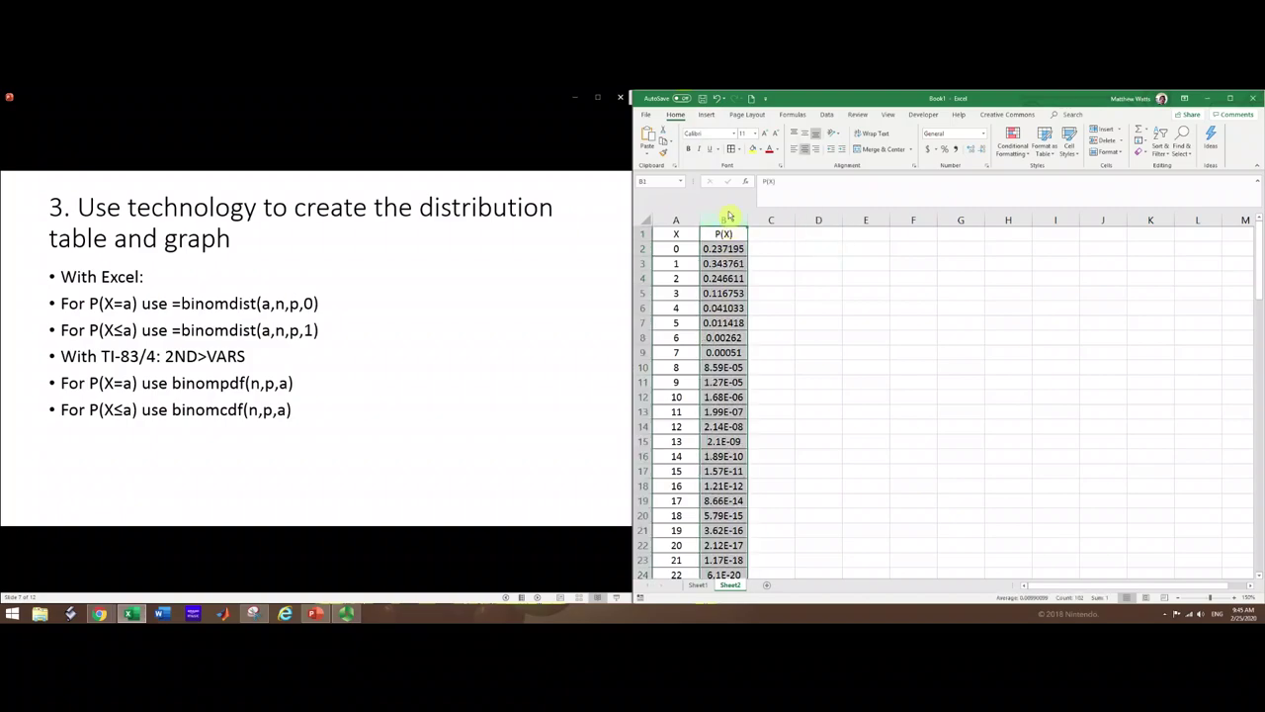
click(706, 116)
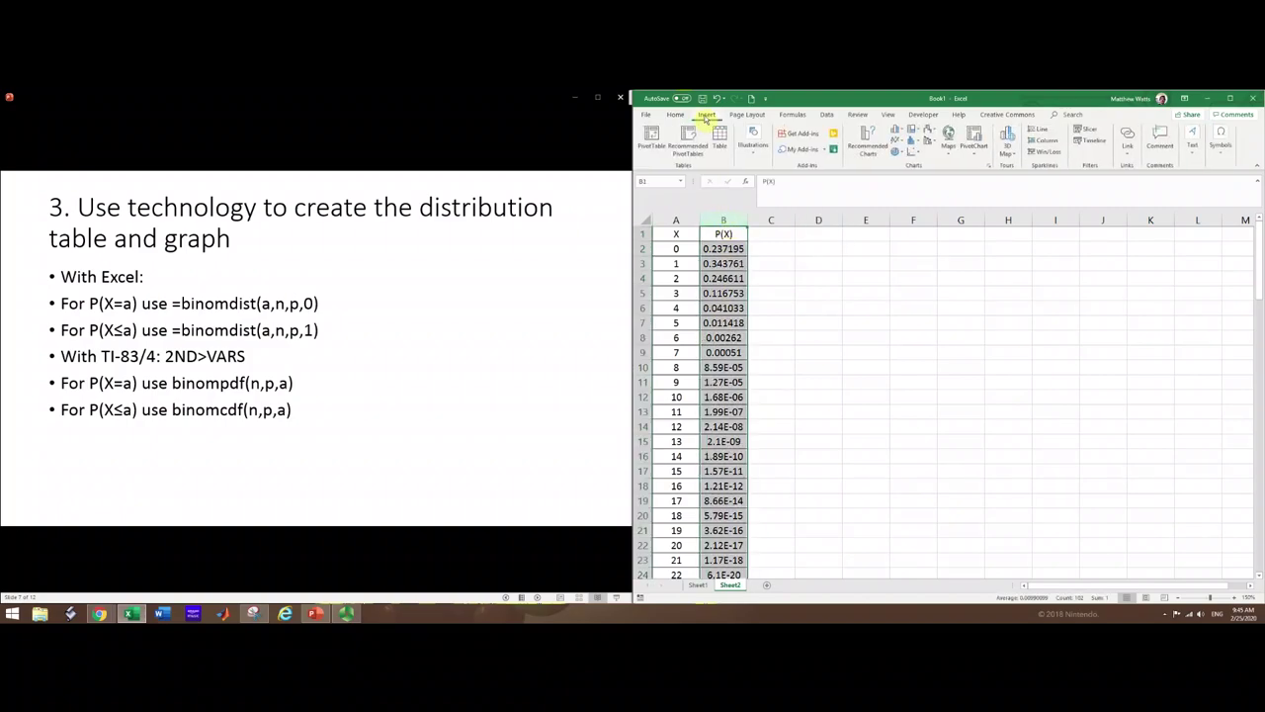
click(897, 133)
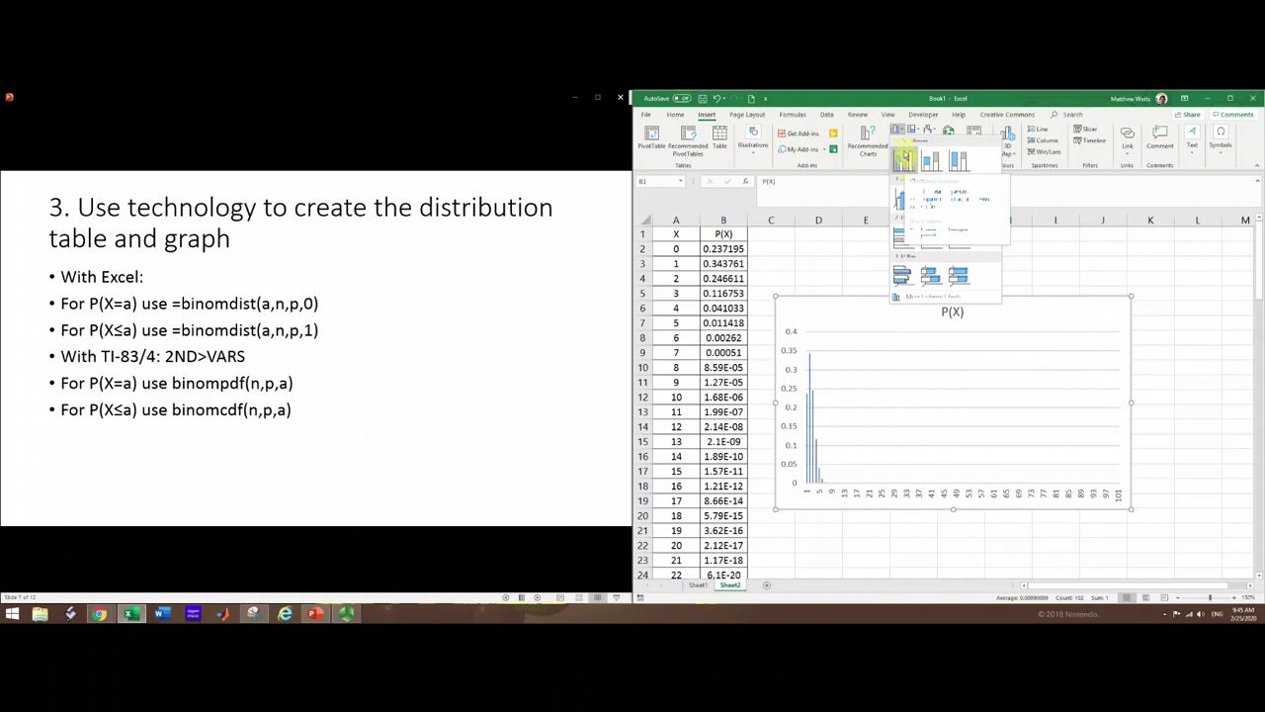
click(764, 242)
Step: Insert a clustered column chart of the probabilities in B2:B12 and move it up beside the table, starting near D2
click(713, 255)
drag(713, 255, 721, 398)
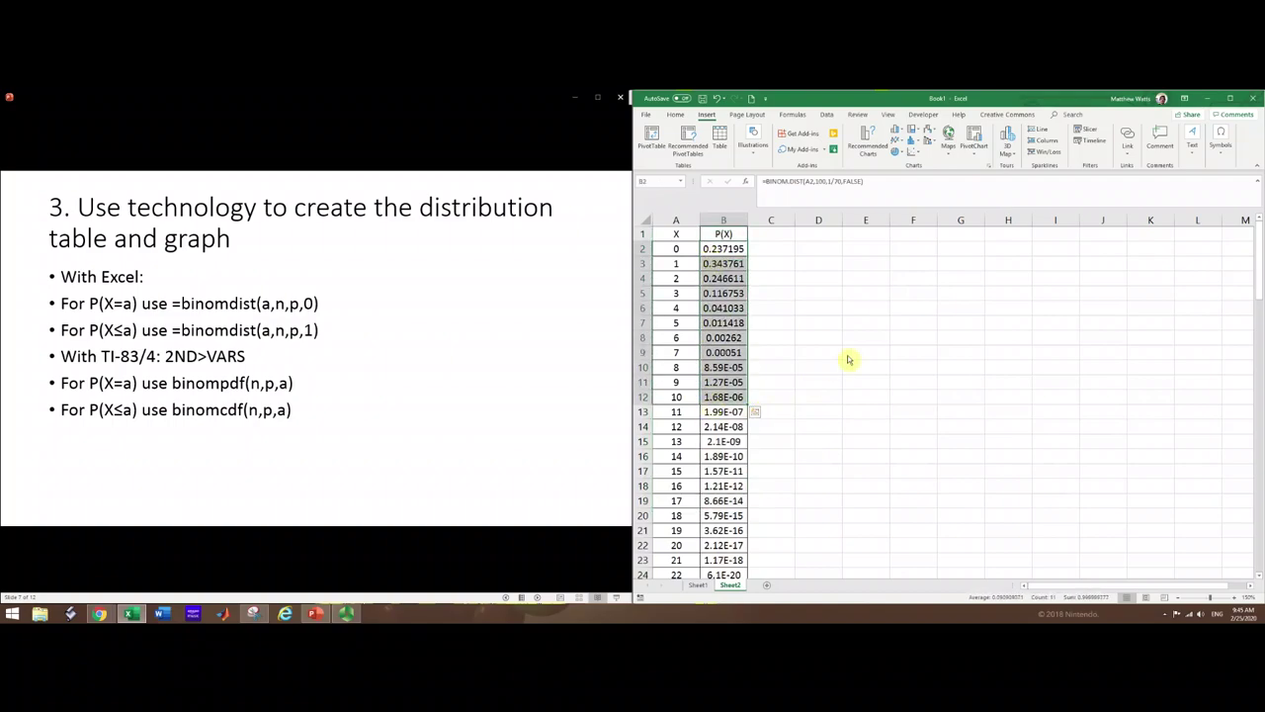
click(897, 132)
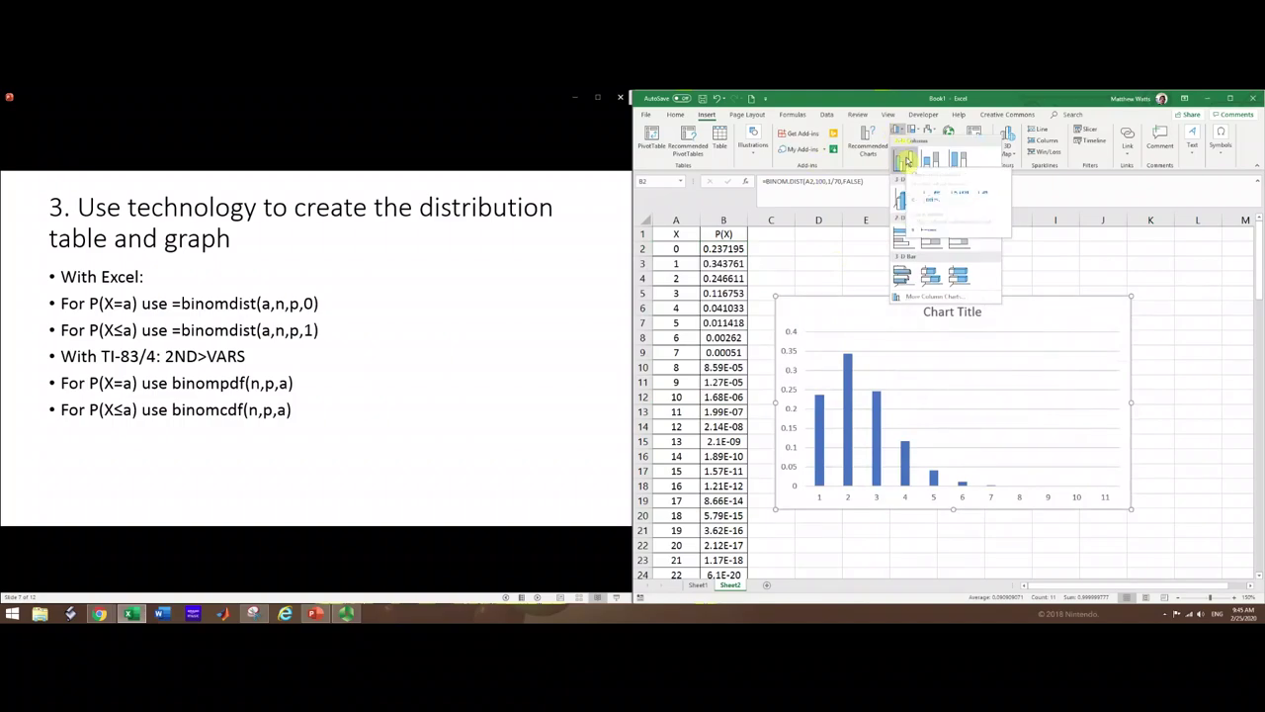
click(905, 162)
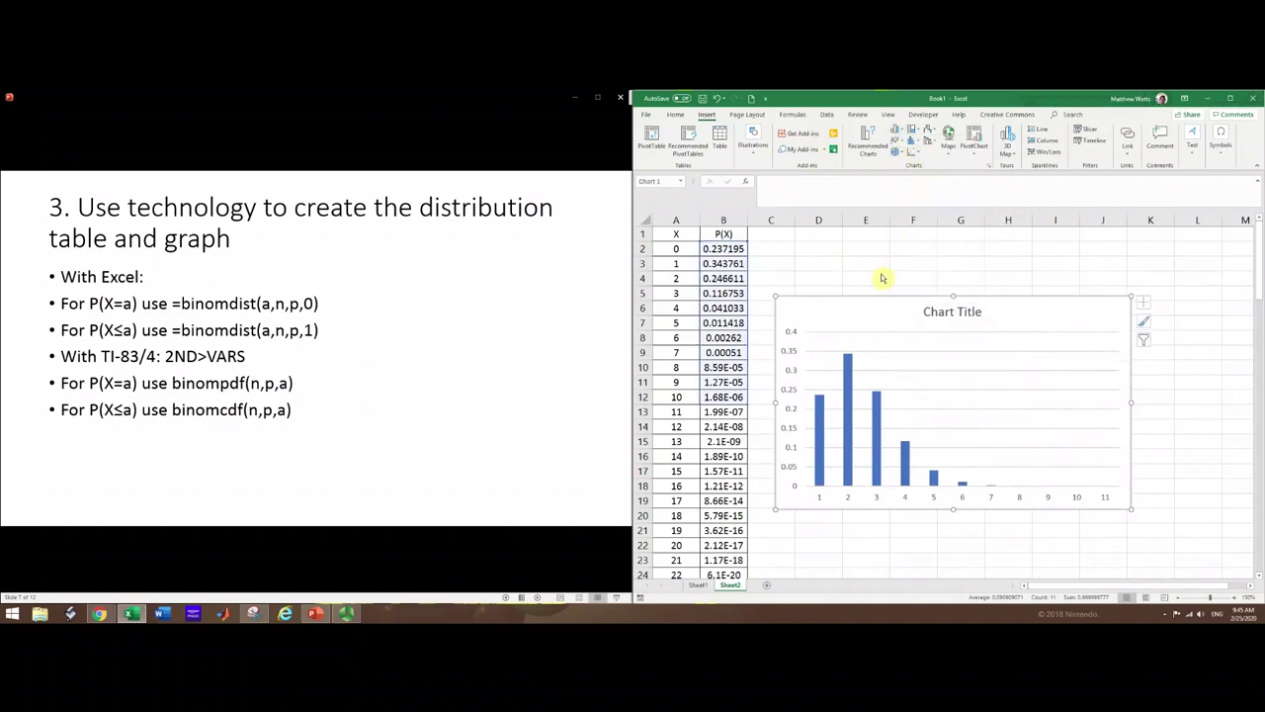
drag(870, 302, 895, 253)
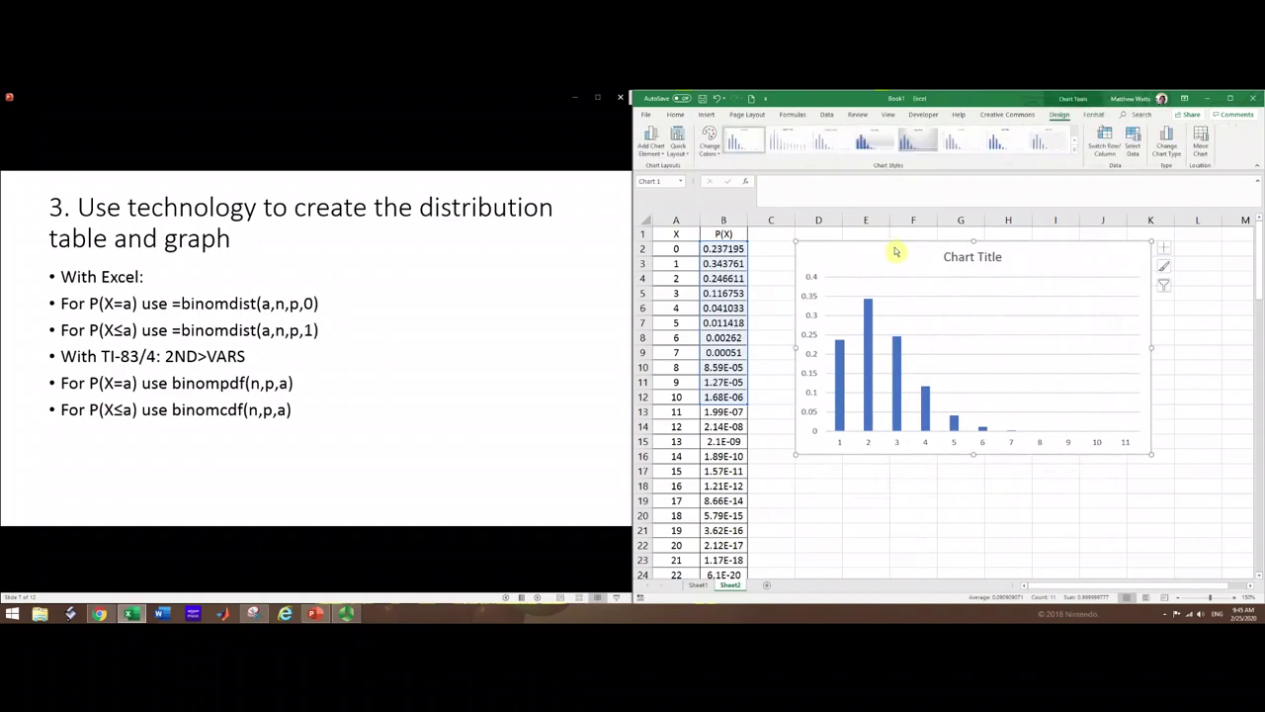
Step: Reduce the gap width of the chart's data series to 2% so the columns nearly touch
mouse_move(871, 332)
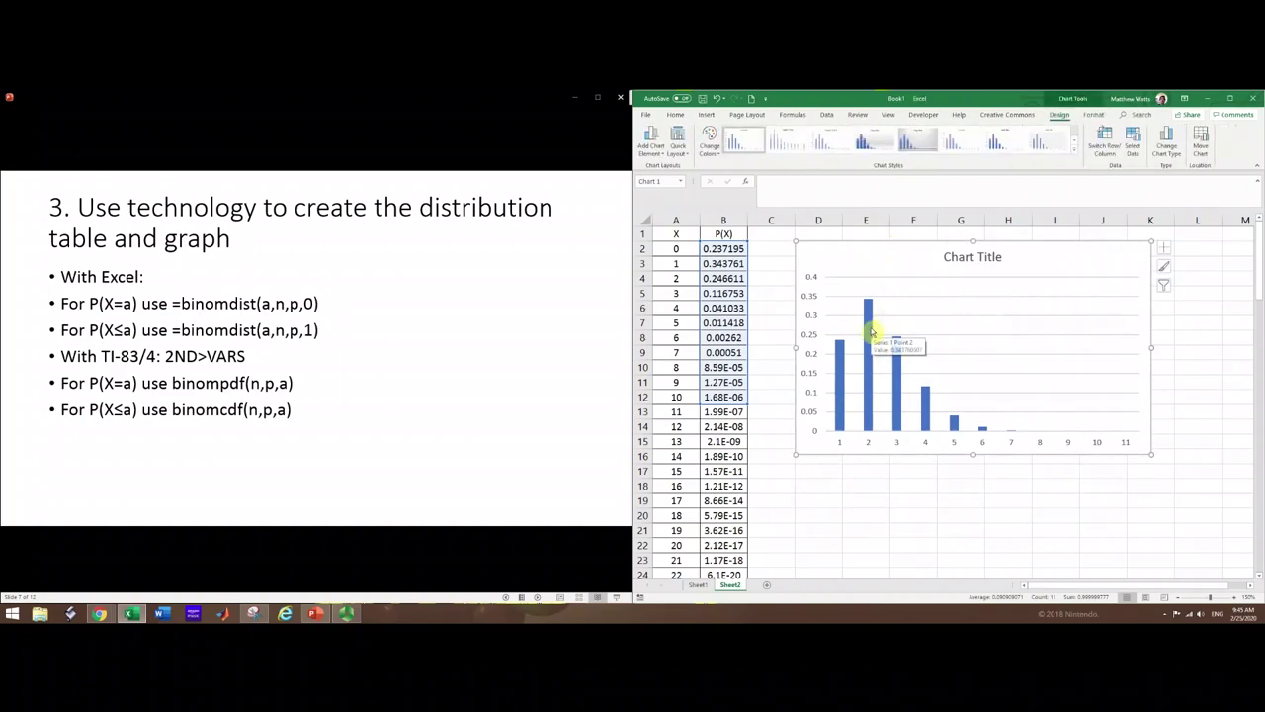
right_click(872, 332)
click(919, 419)
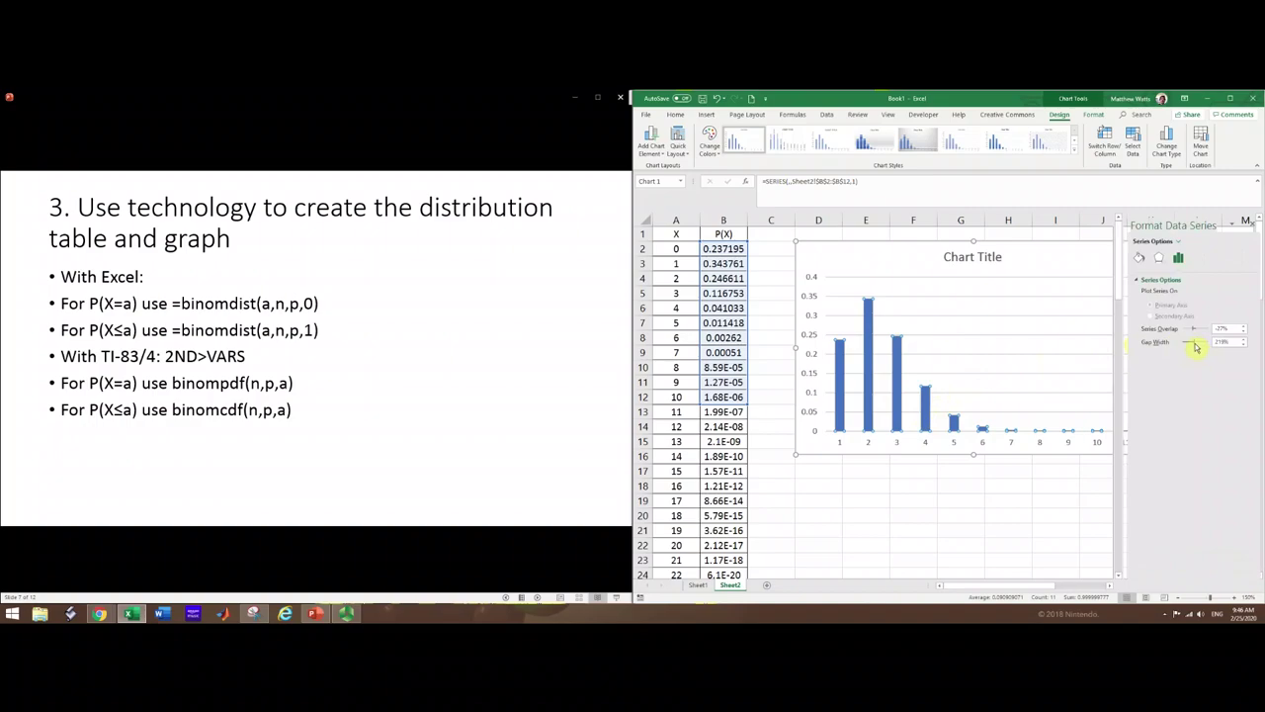
drag(1196, 346, 1185, 344)
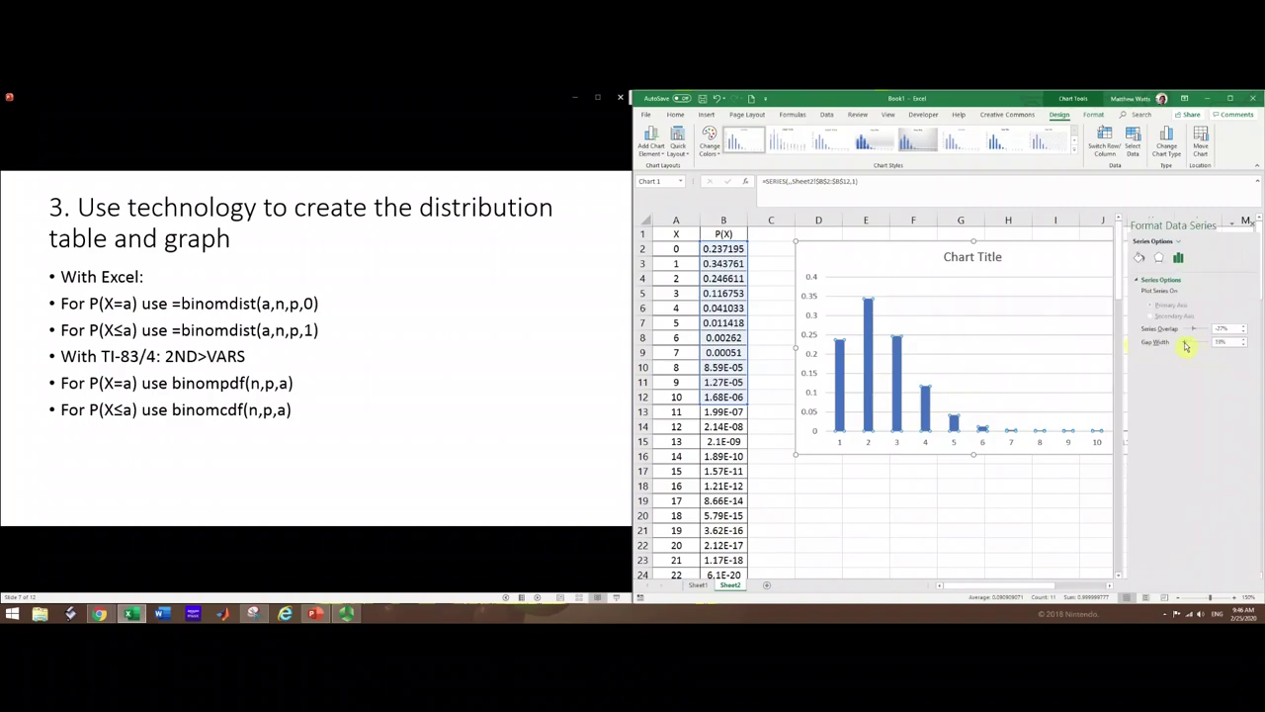
click(1243, 346)
click(1243, 346)
click(1244, 346)
click(1243, 346)
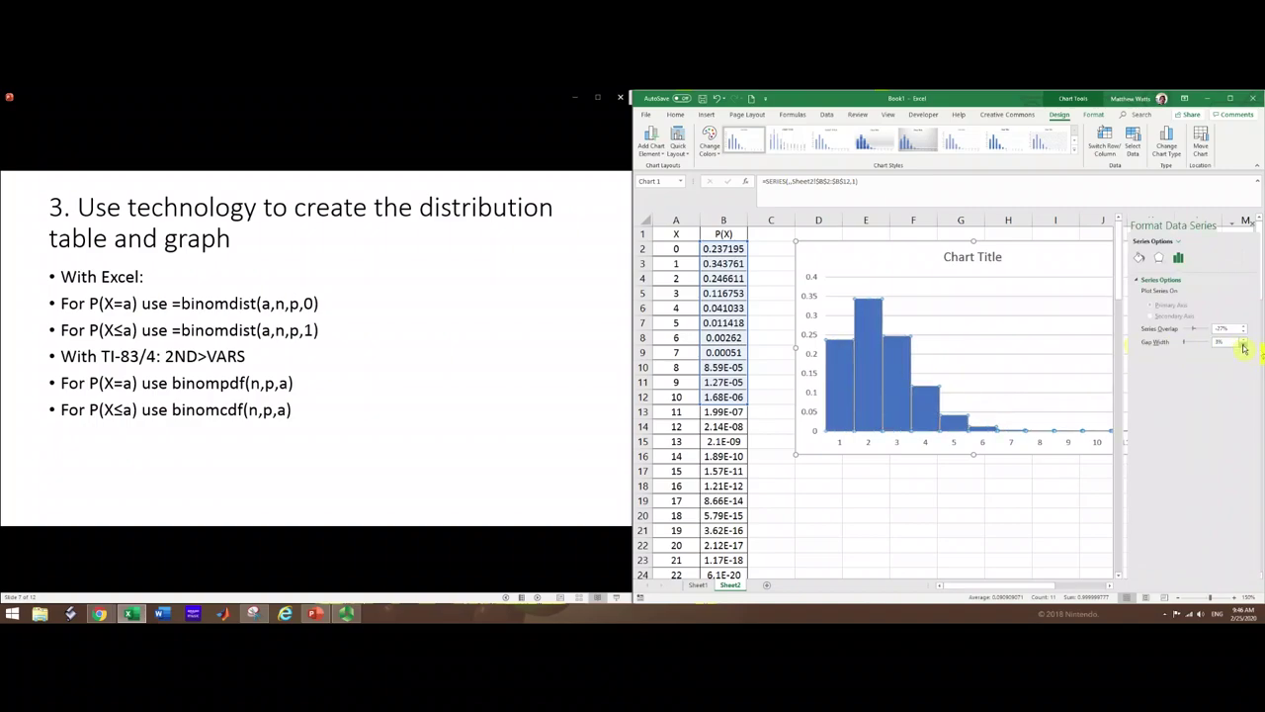
click(1243, 346)
Step: Use the X values in A2:A12 as the chart's horizontal axis labels
click(1046, 442)
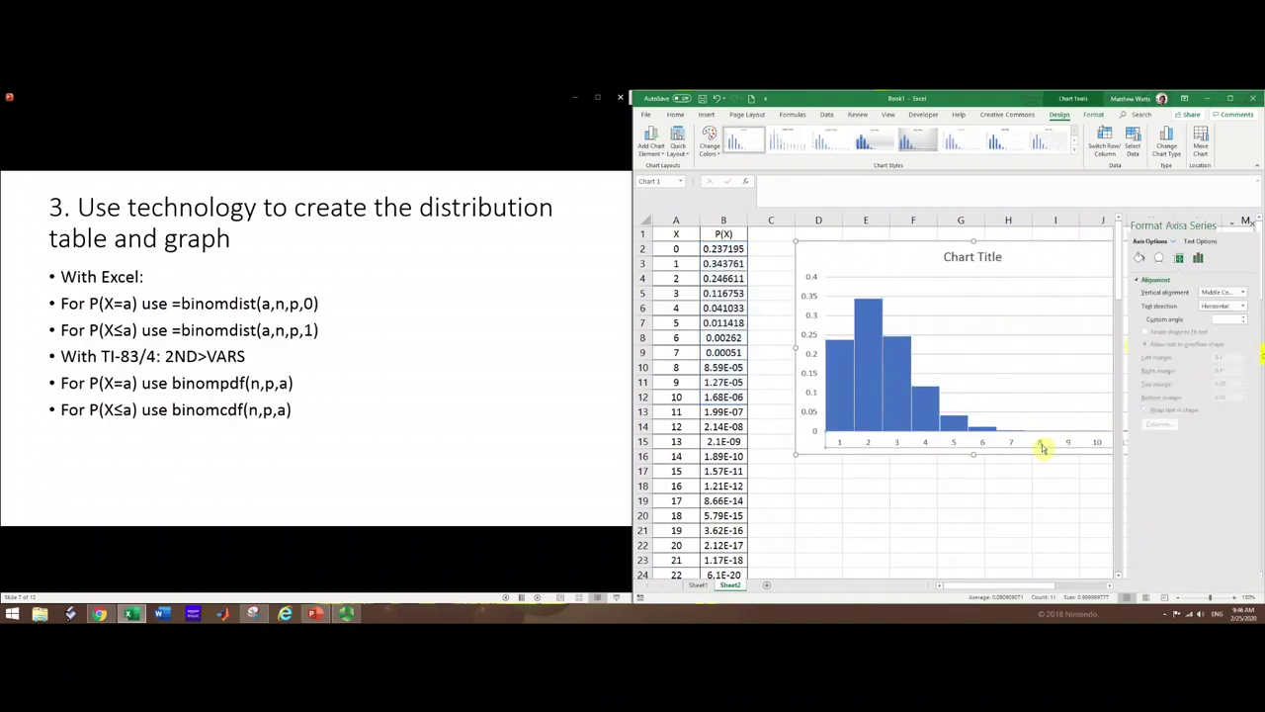
click(897, 396)
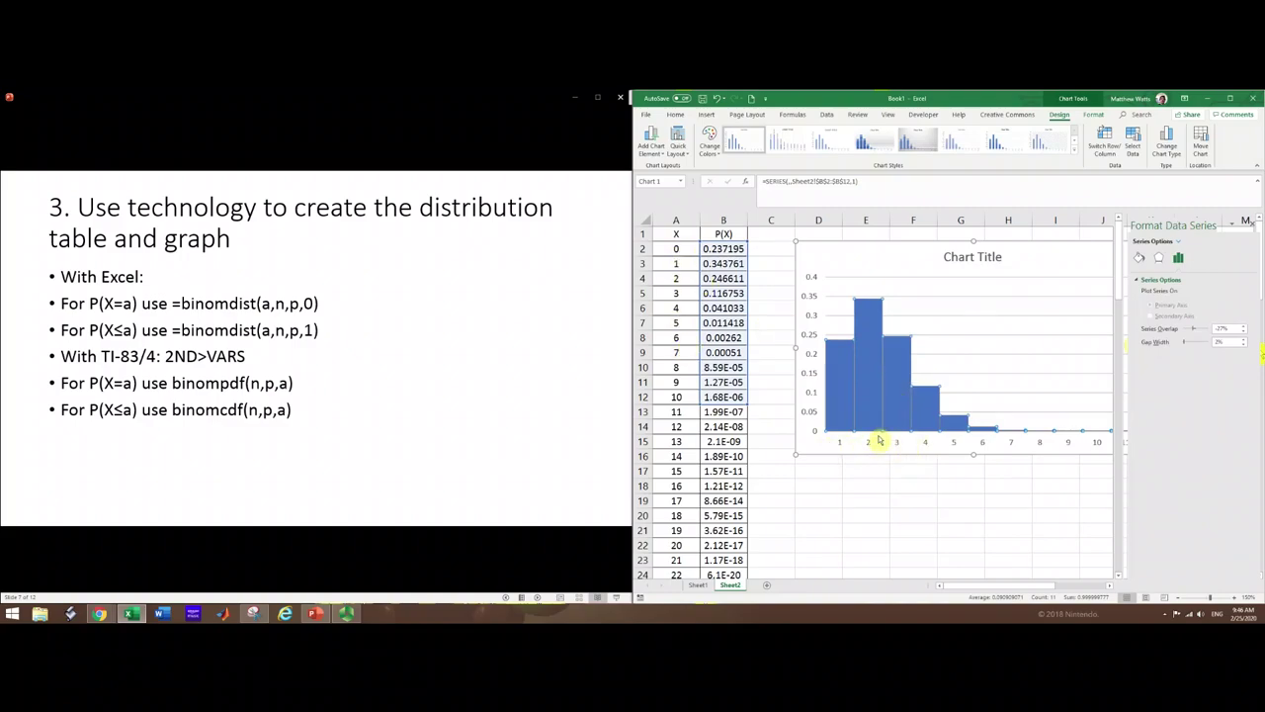
right_click(874, 402)
click(899, 439)
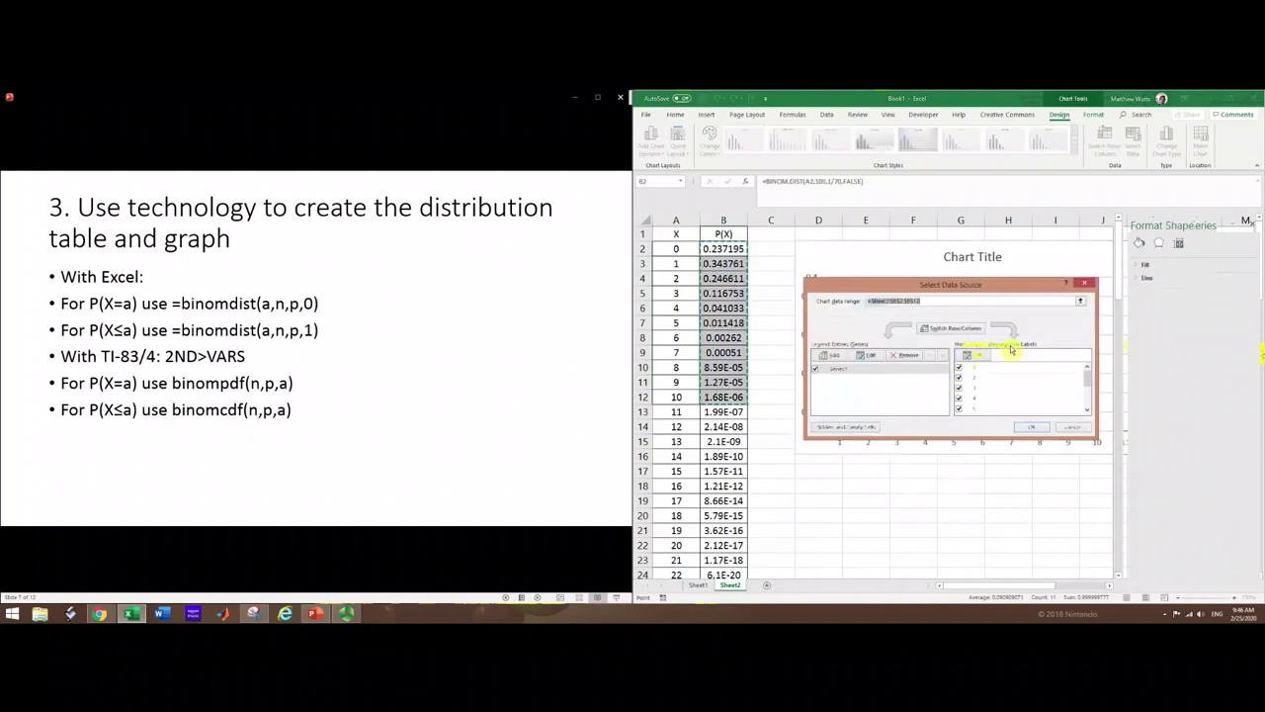
click(981, 359)
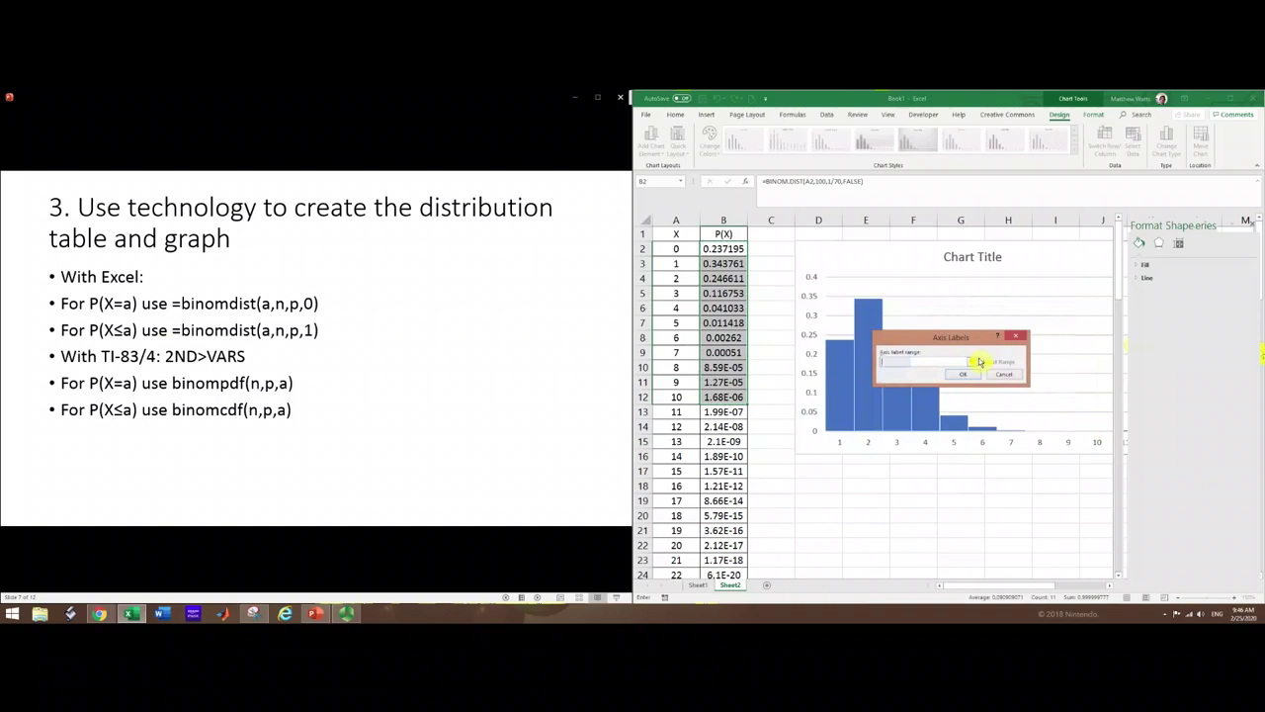
drag(689, 255, 682, 398)
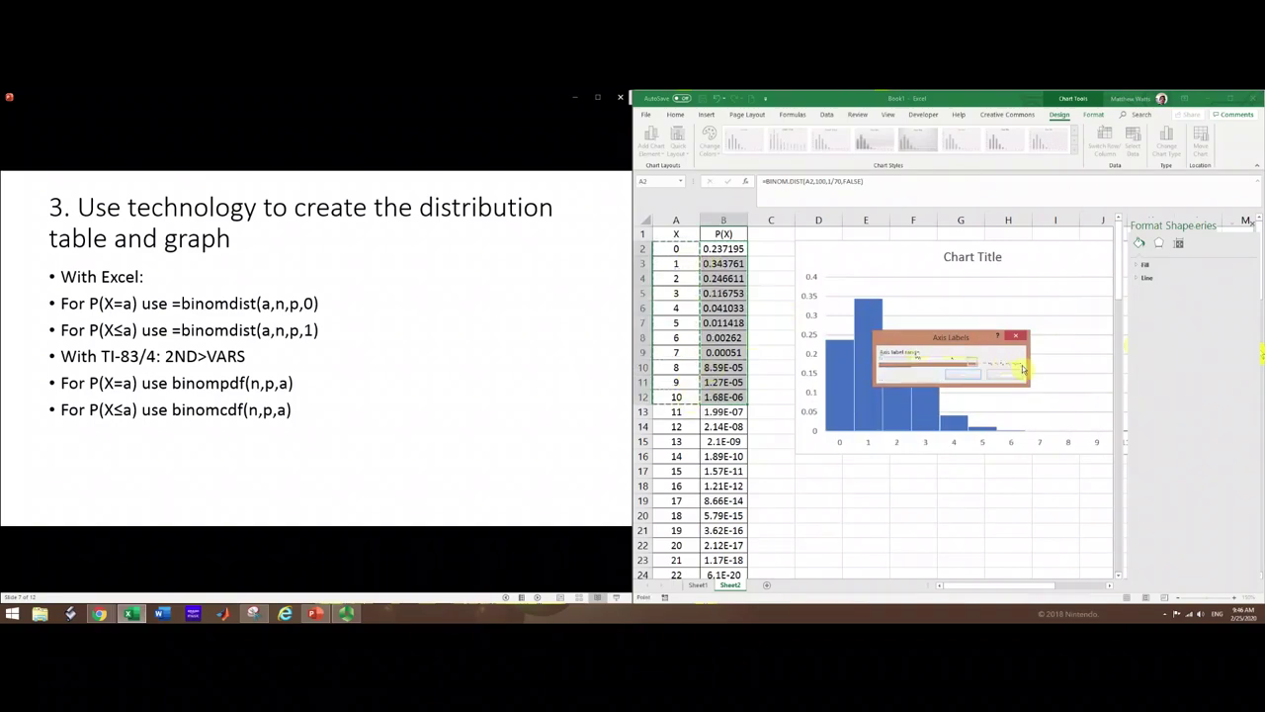
click(970, 375)
click(1028, 426)
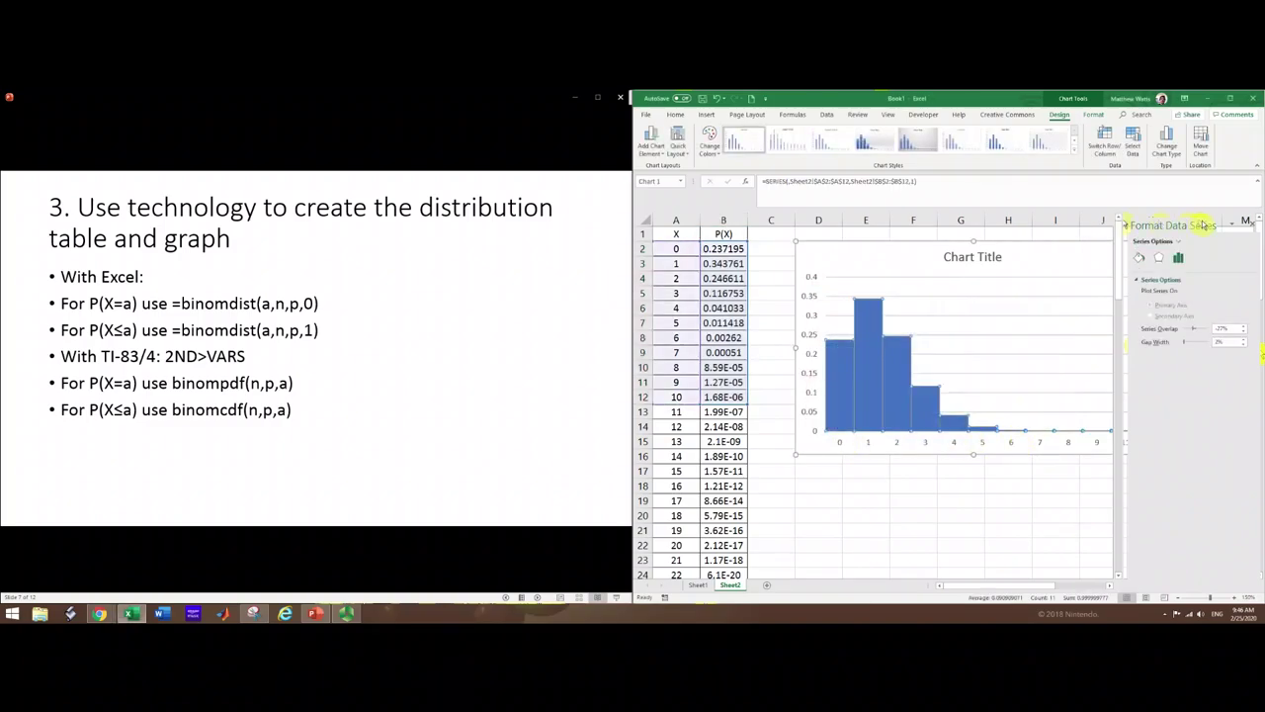
Step: Delete the chart title and close the chart formatting options
click(971, 256)
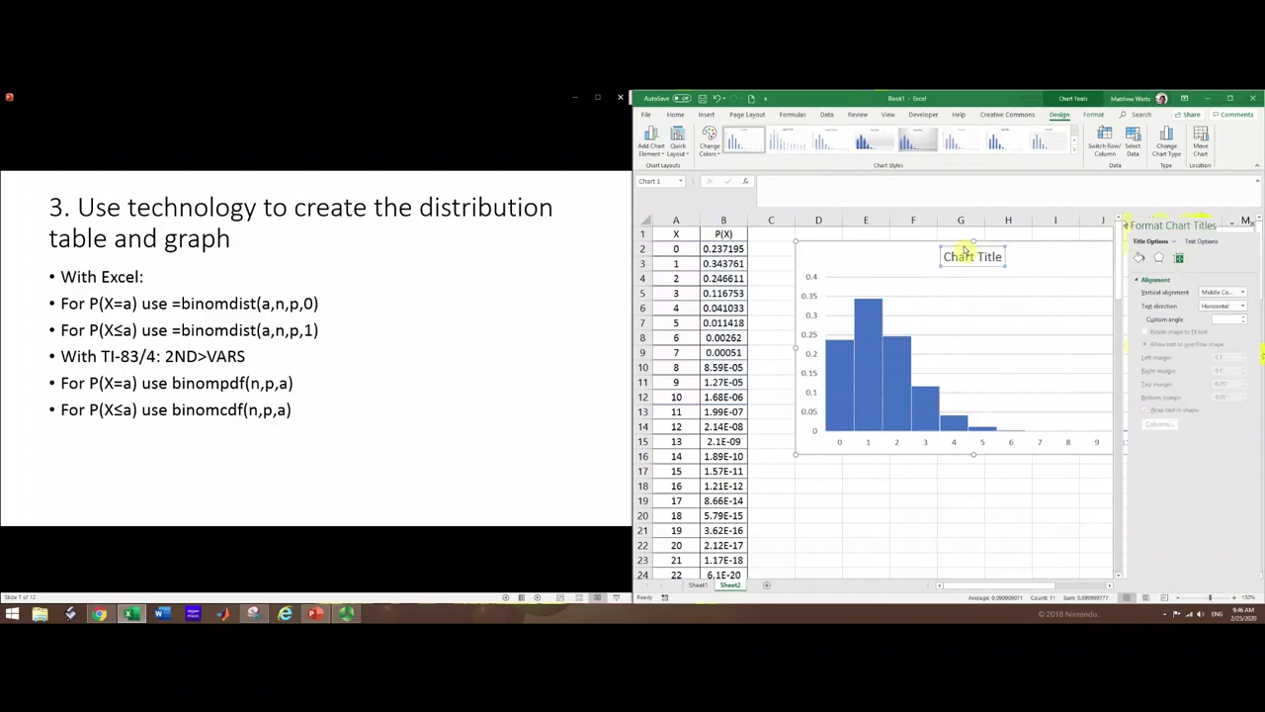
key(Delete)
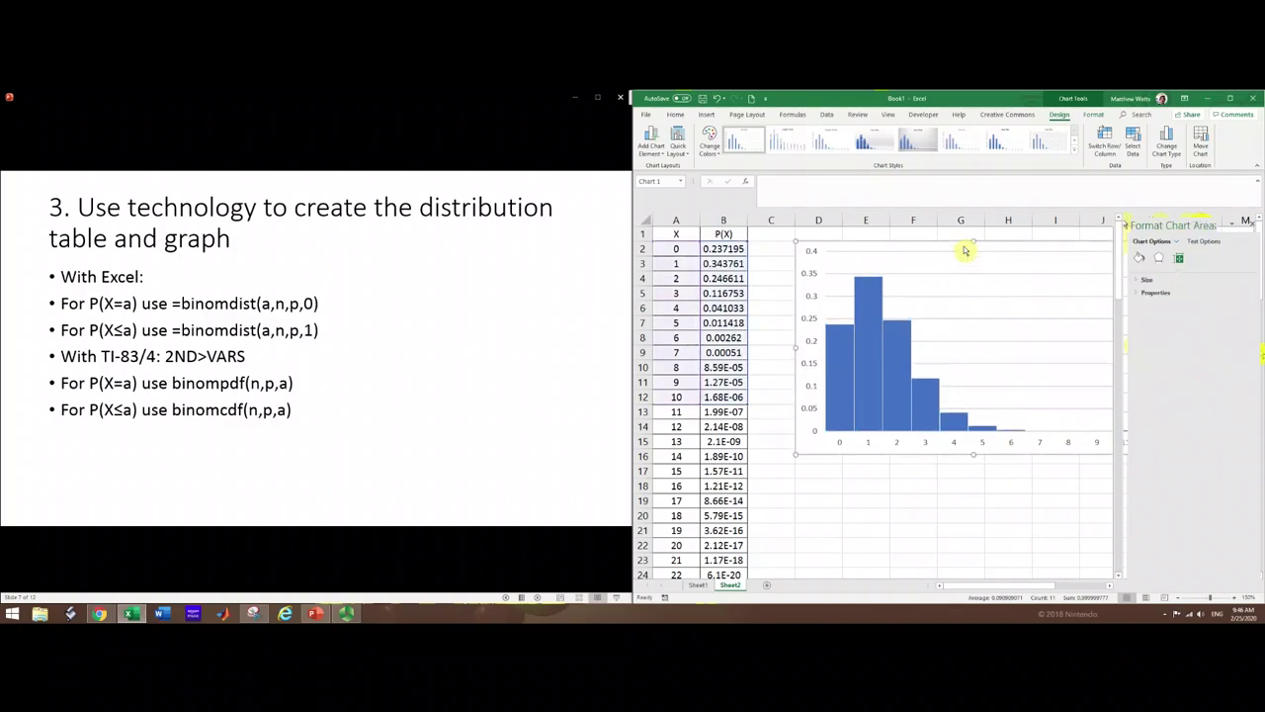
click(1254, 225)
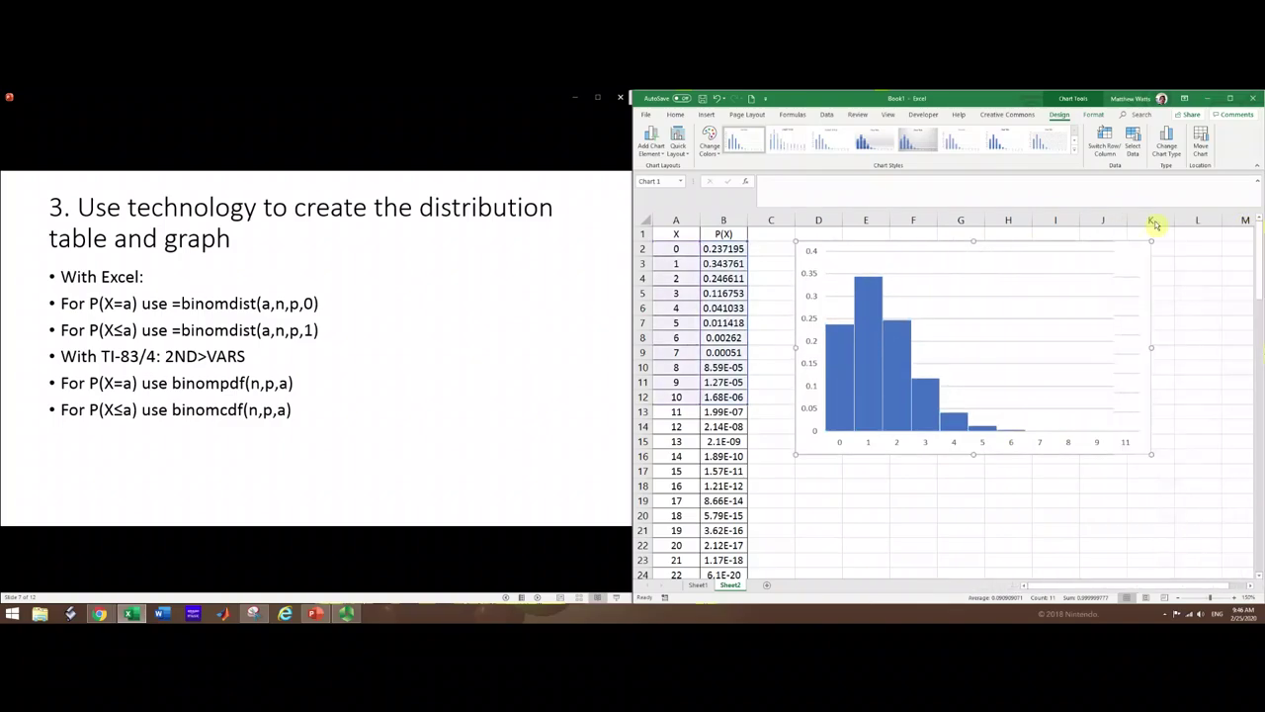
Step: Add a primary horizontal axis title reading "Number of pages that feature a signature artist"
click(658, 144)
mouse_move(667, 178)
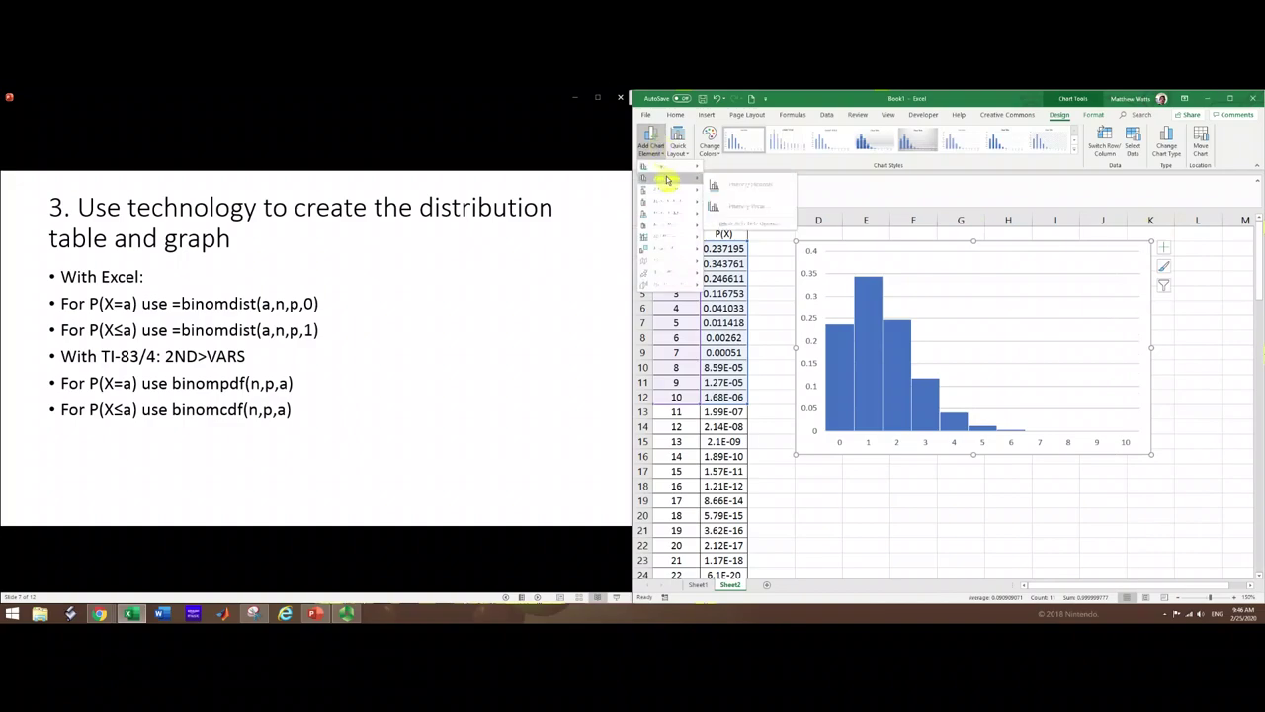
click(732, 185)
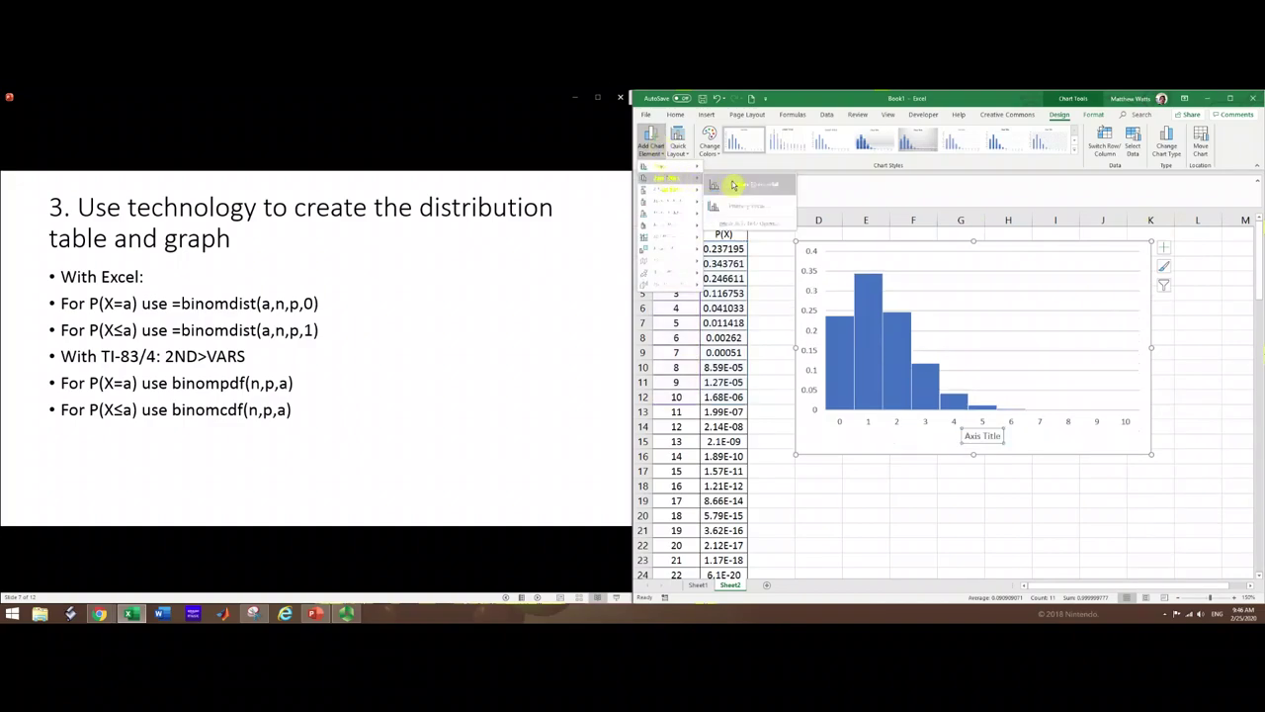
double_click(989, 436)
triple_click(988, 436)
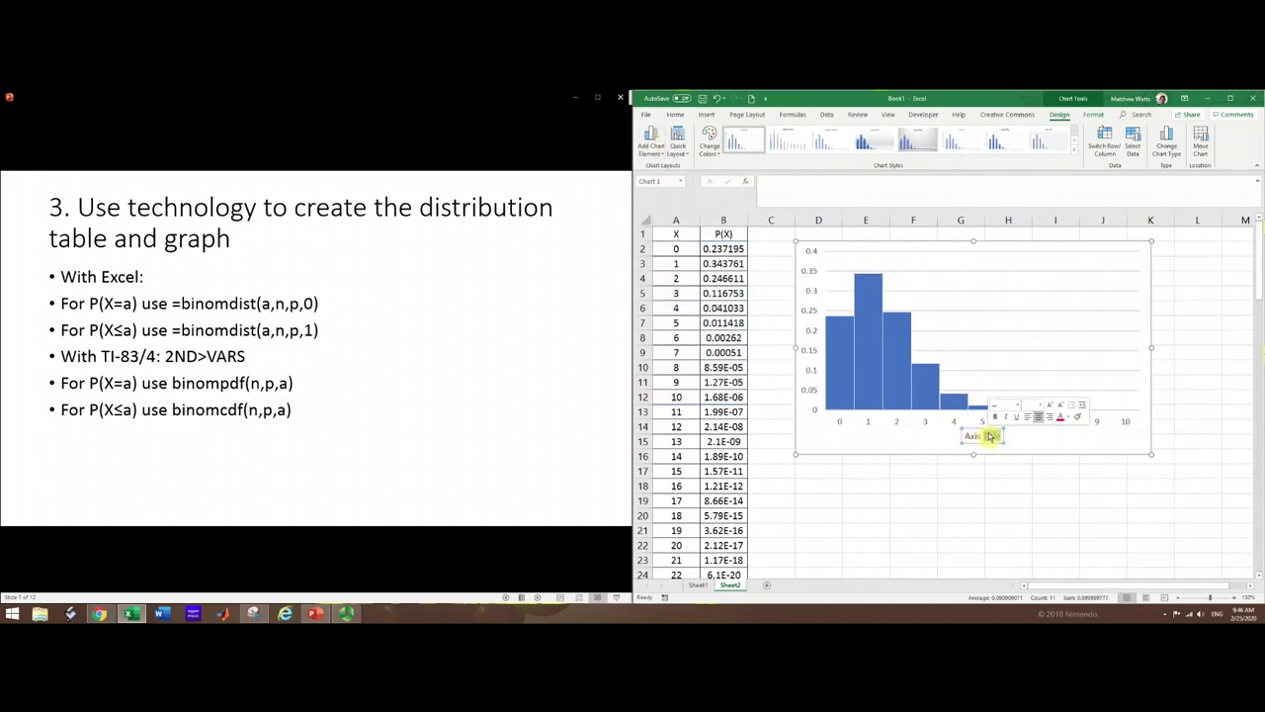
text(Number of pa)
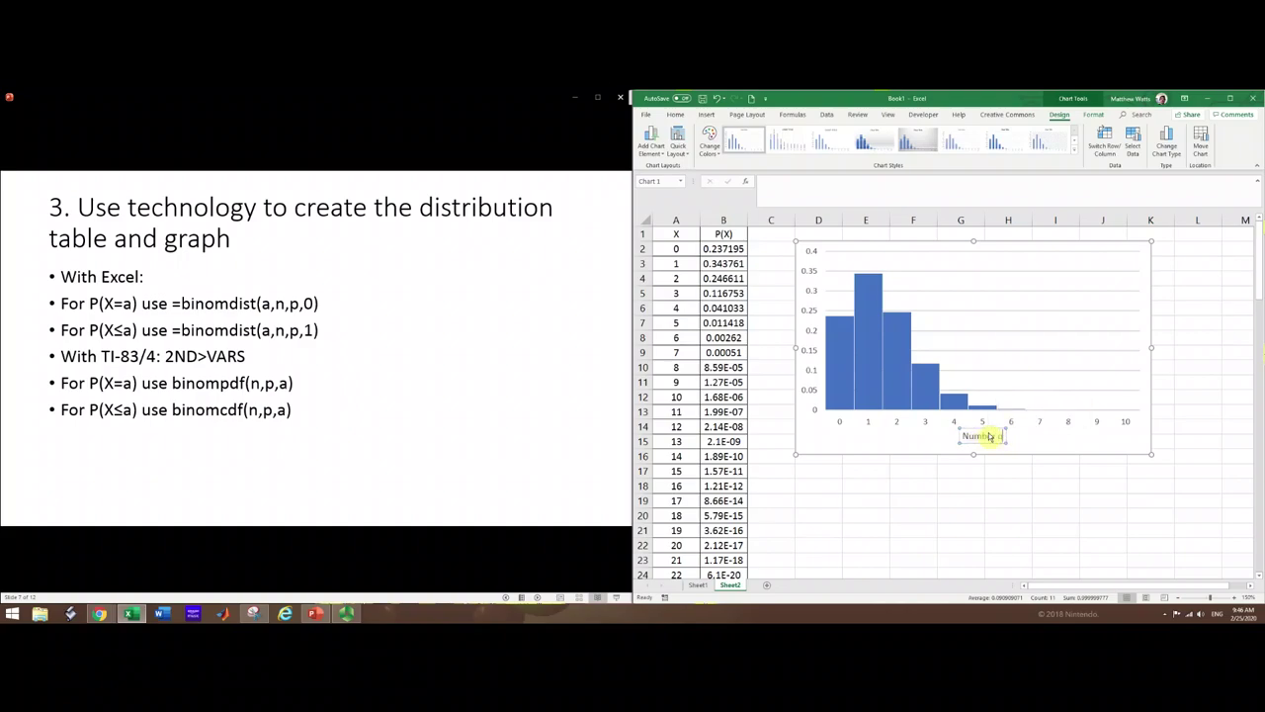
text(ges that feature a)
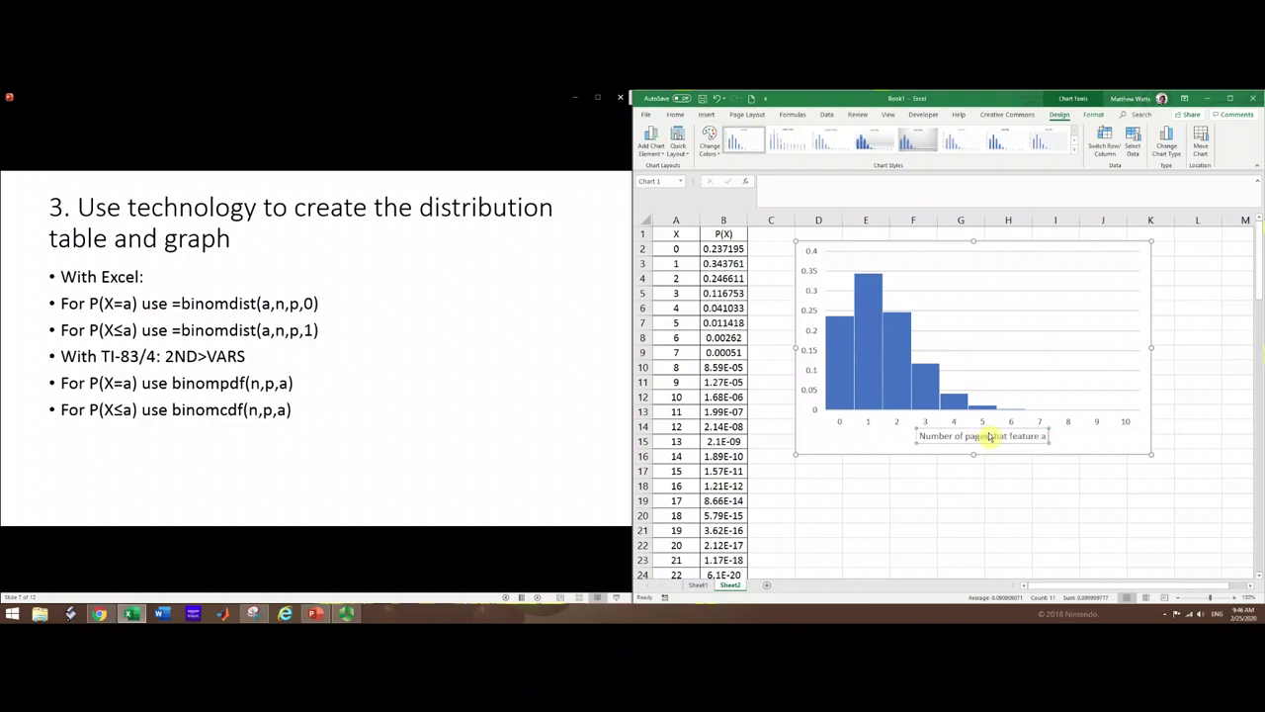
text( spn)
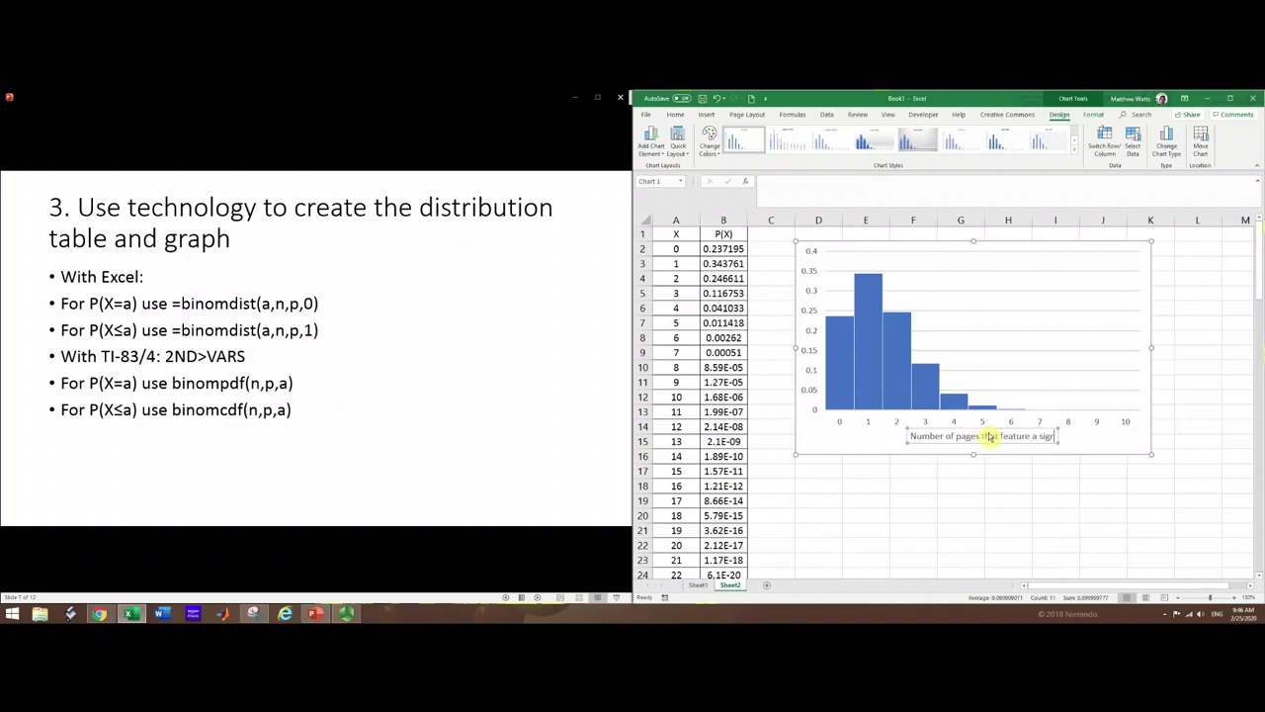
text(ature artist)
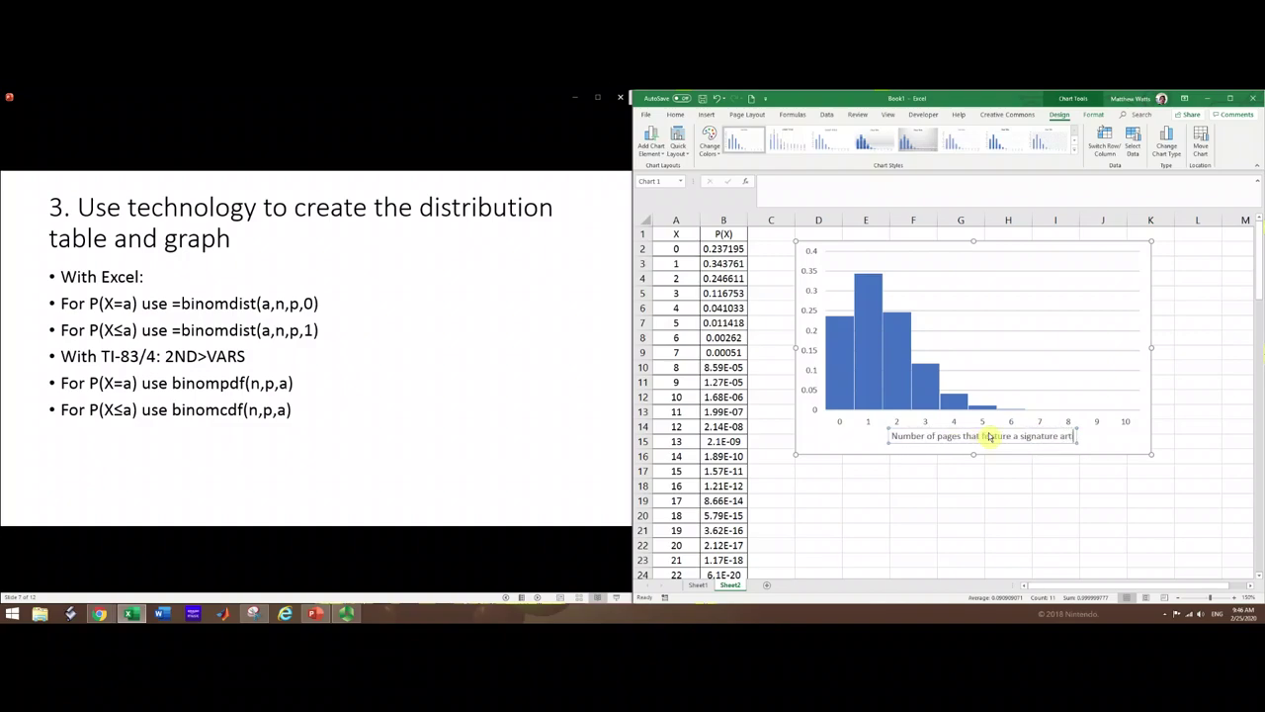
Step: Add a primary vertical axis title reading "Probability"
click(652, 143)
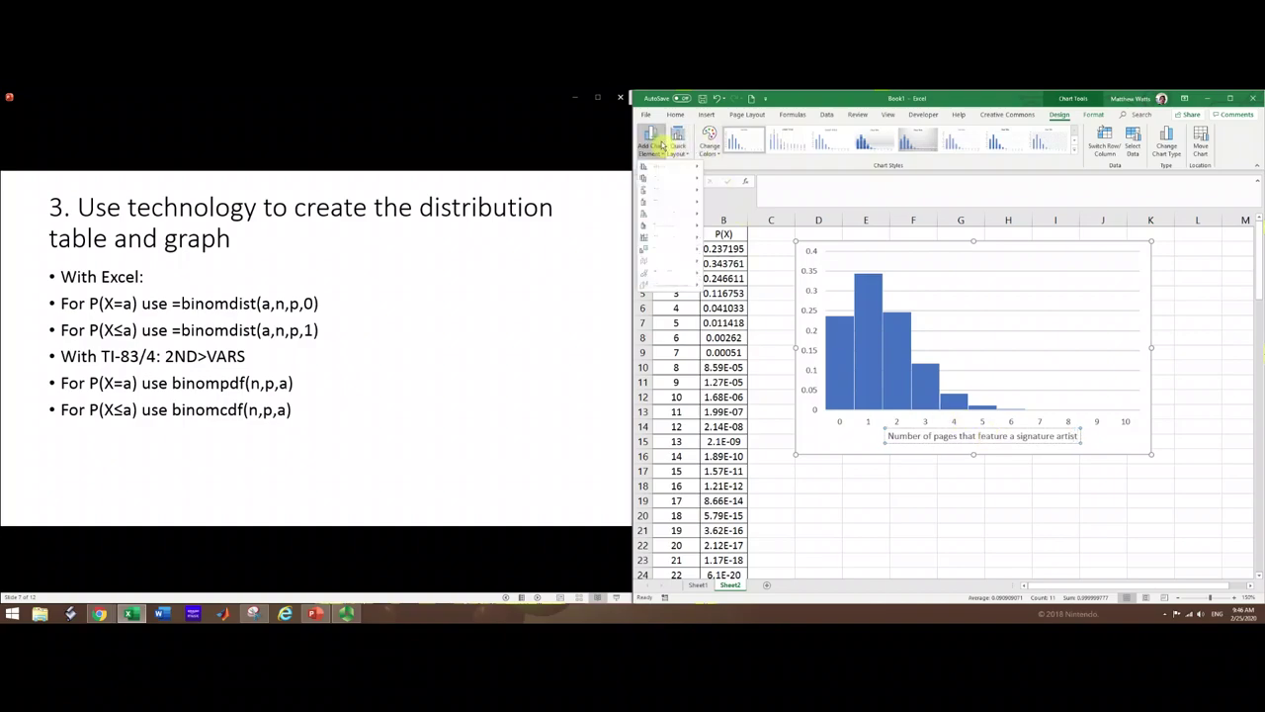
mouse_move(678, 178)
click(744, 205)
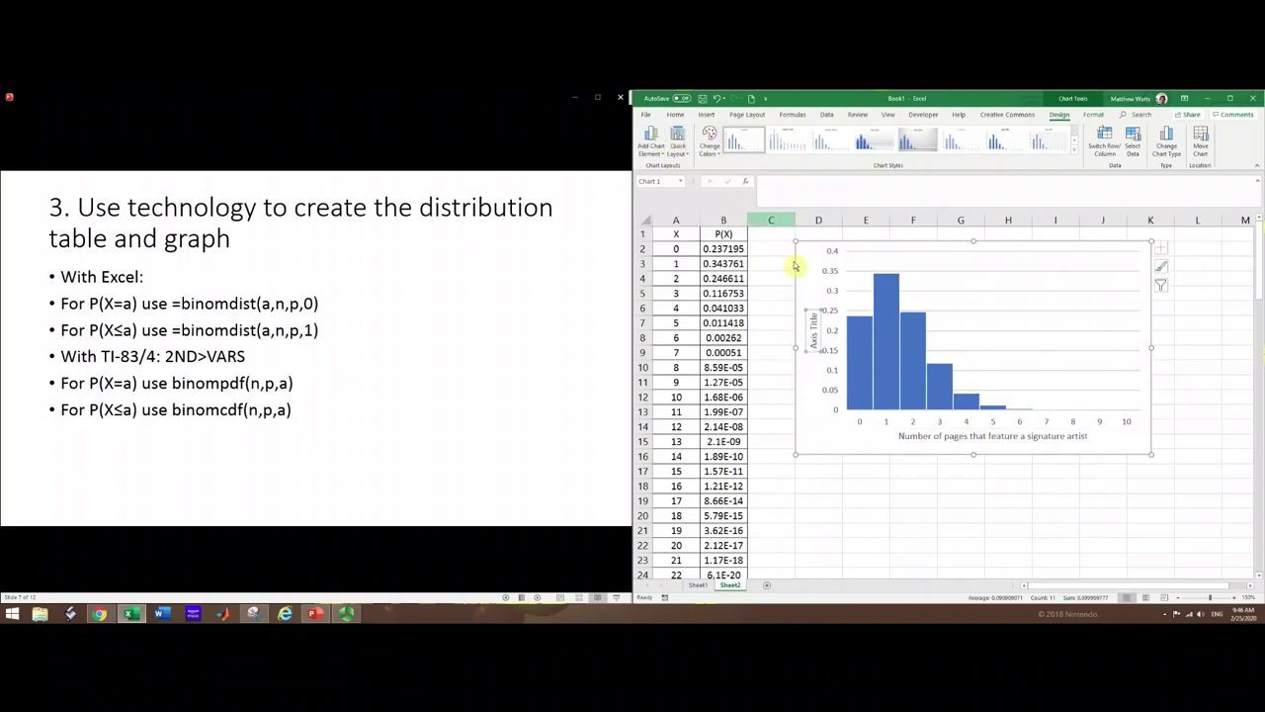
click(816, 321)
triple_click(817, 321)
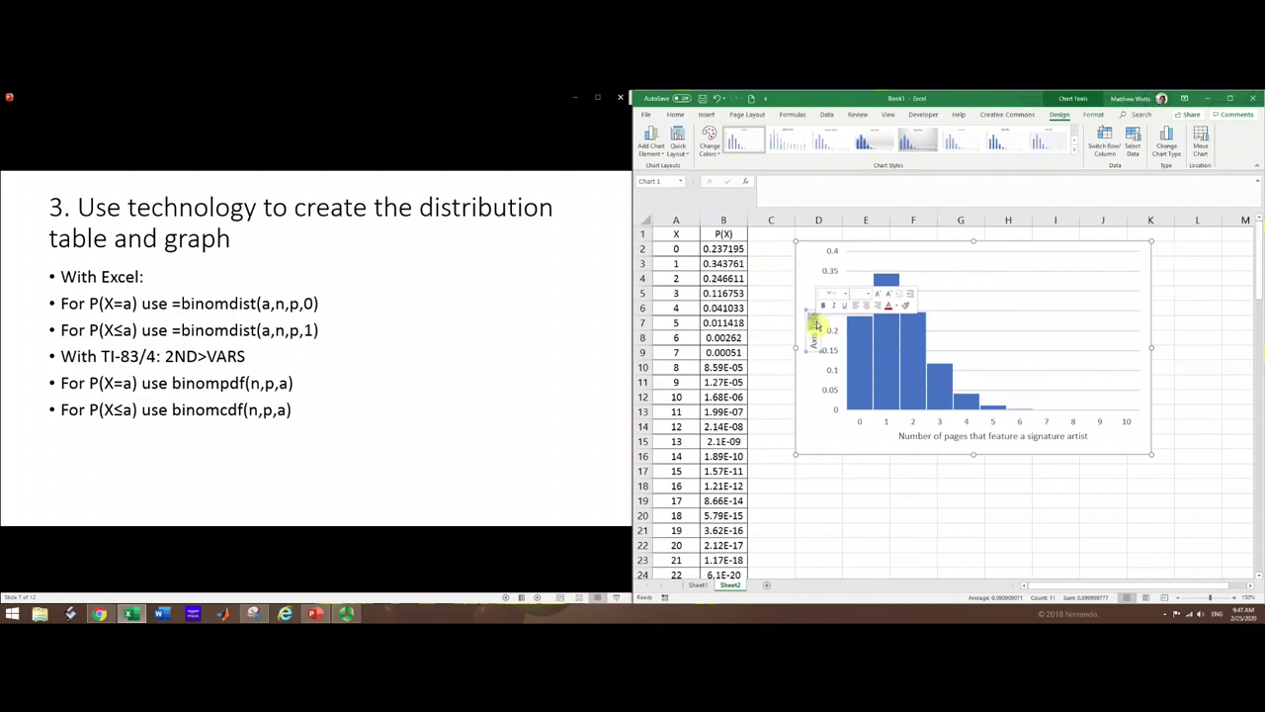
key(Delete)
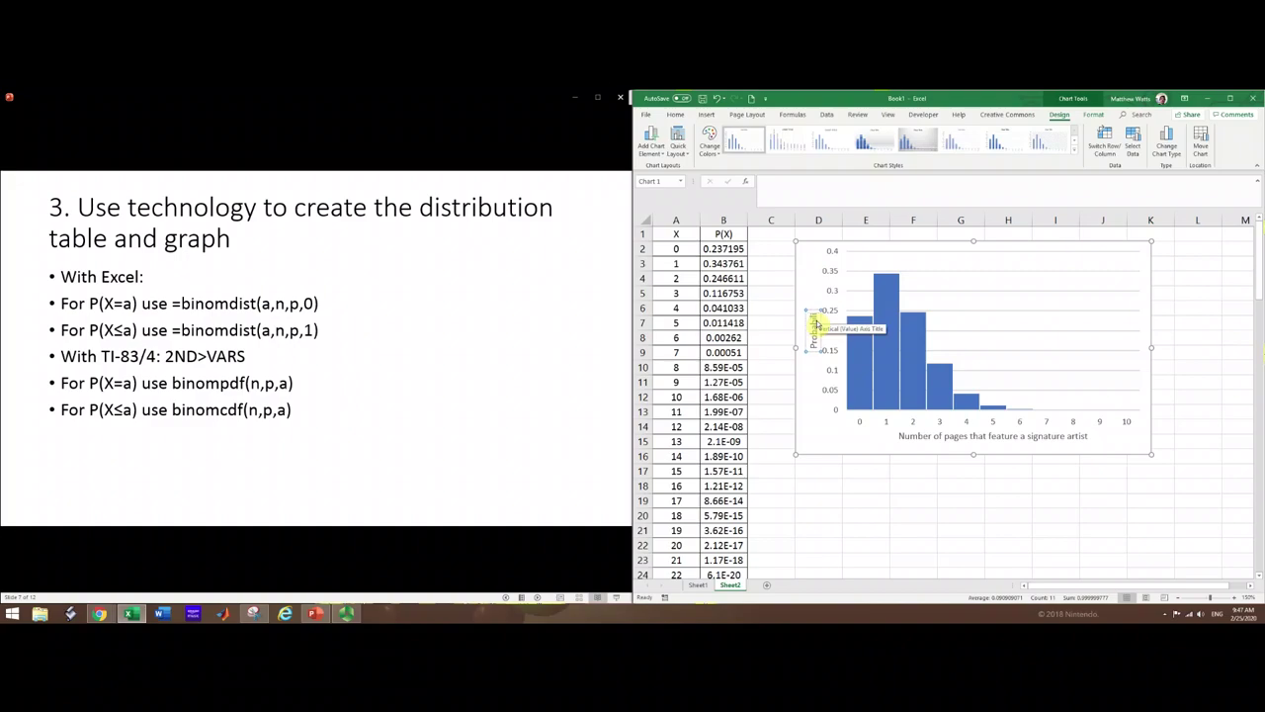
click(806, 278)
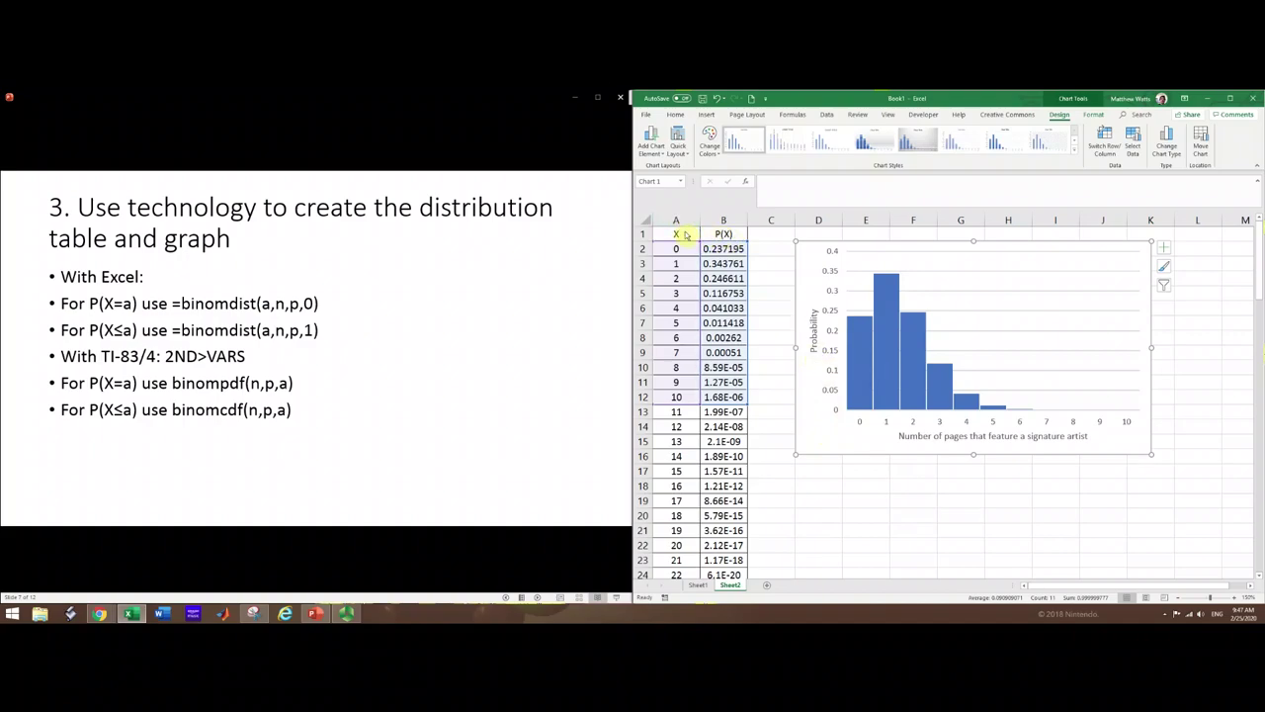
Step: Preview a histogram of the table range A1:B11 and look over the column chart types without inserting anything
drag(685, 234, 725, 381)
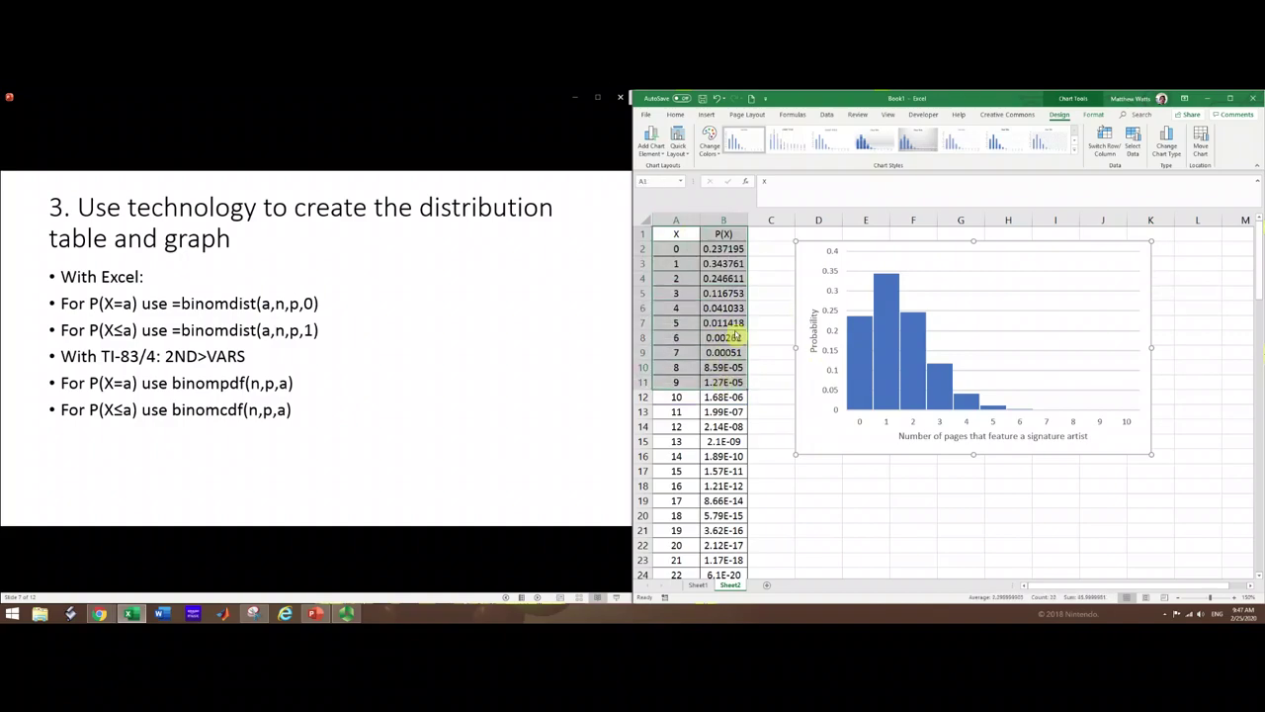
click(707, 115)
click(917, 142)
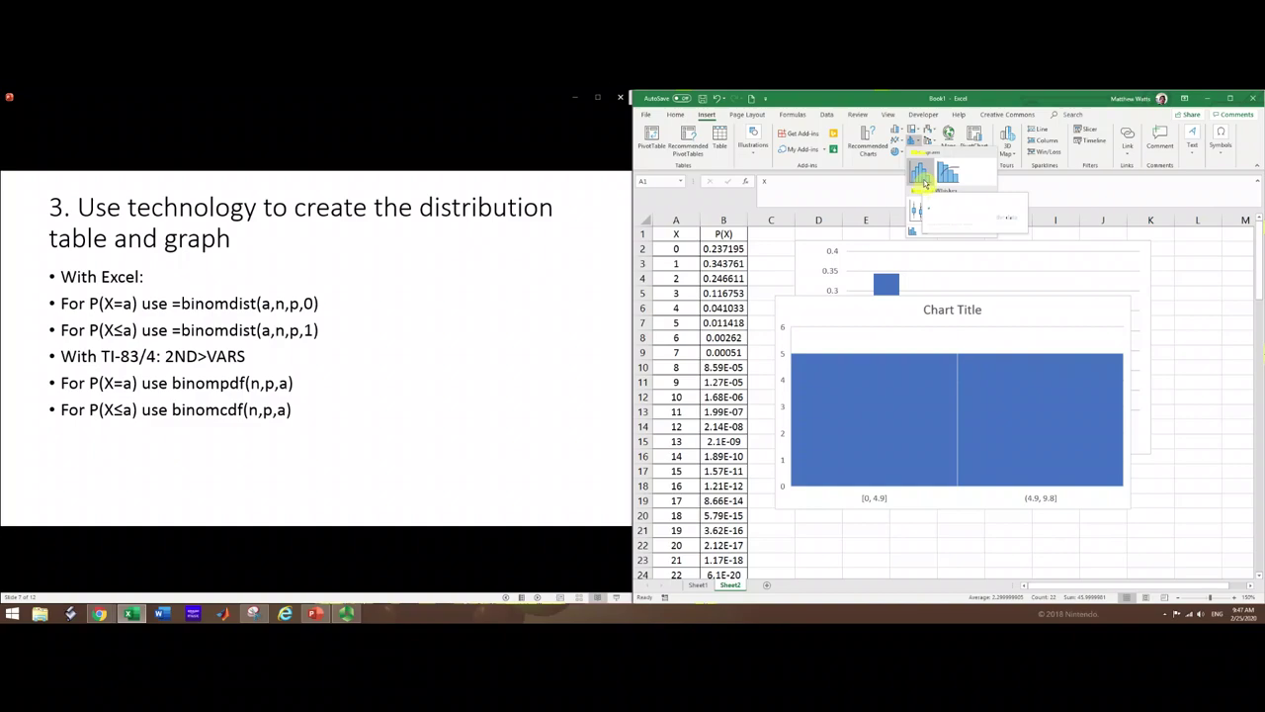
key(Escape)
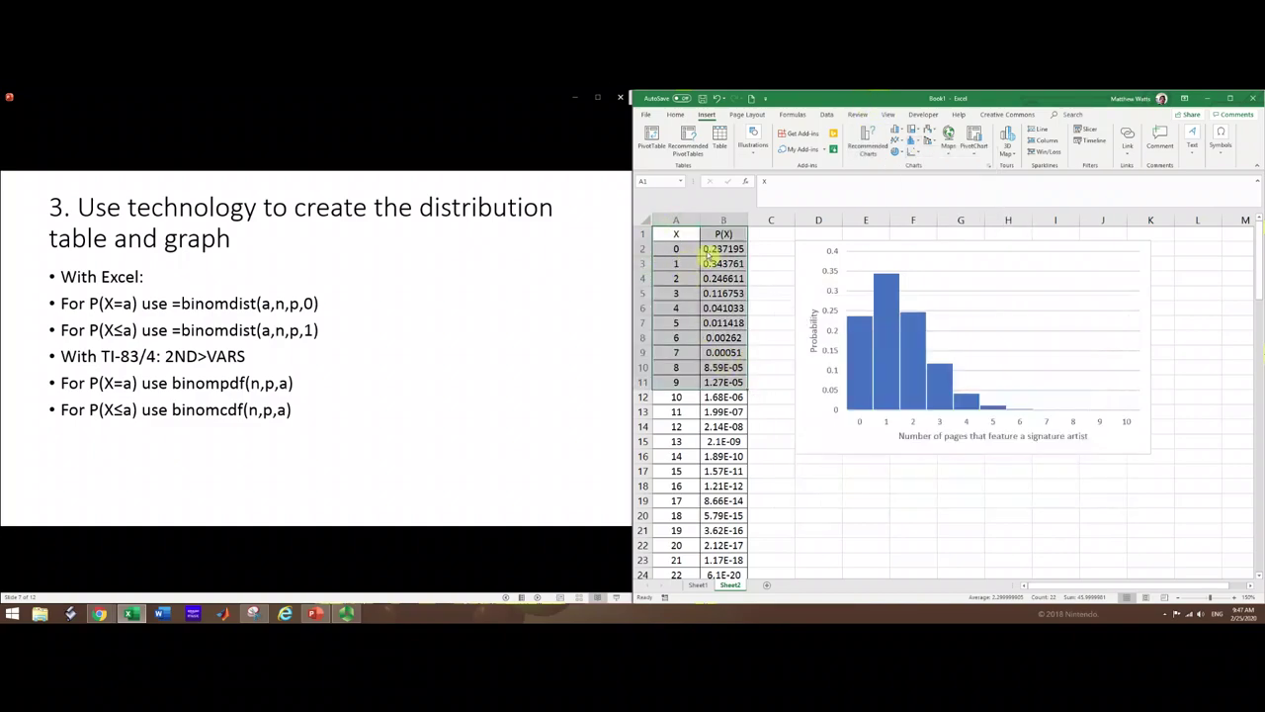
click(812, 259)
click(897, 130)
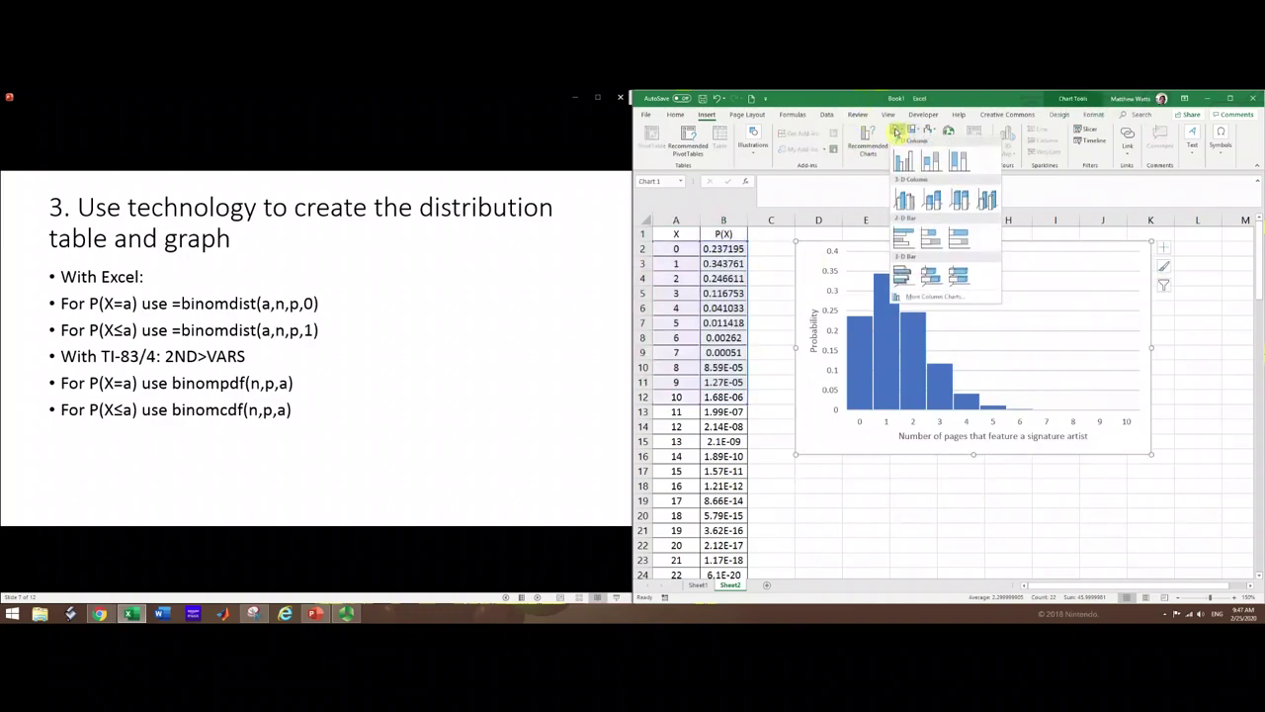
click(883, 100)
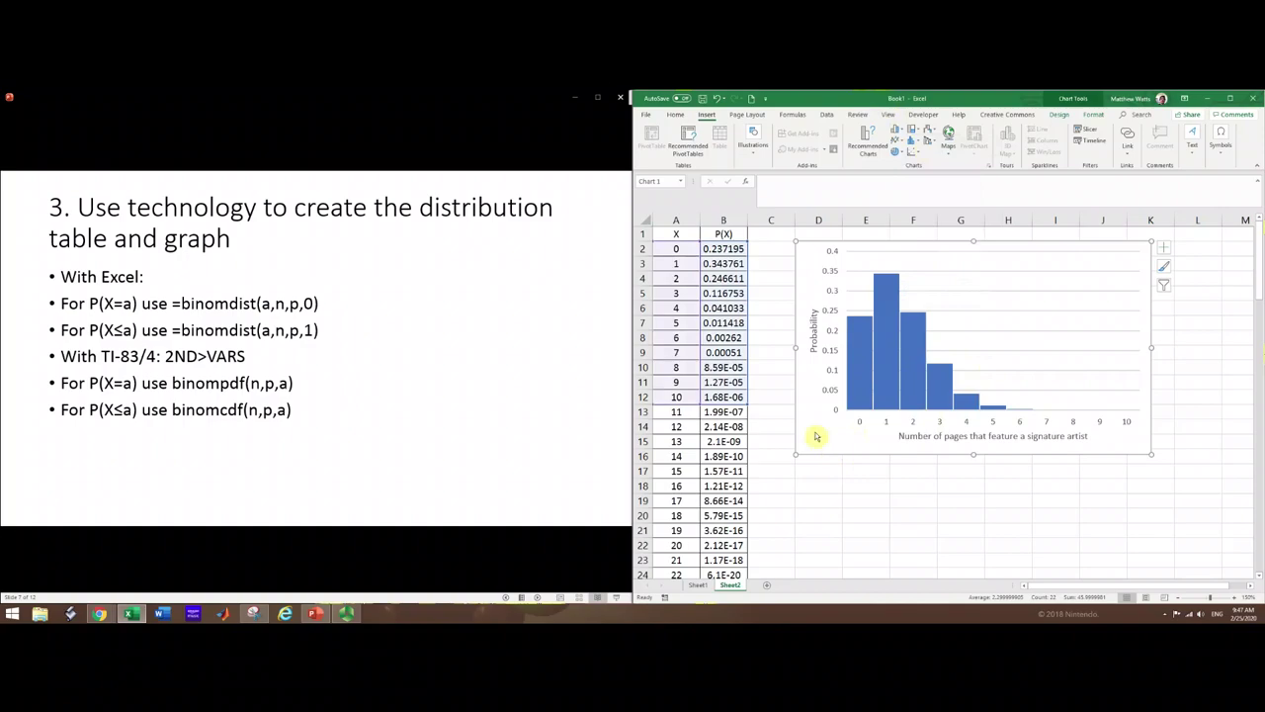
drag(804, 253, 807, 253)
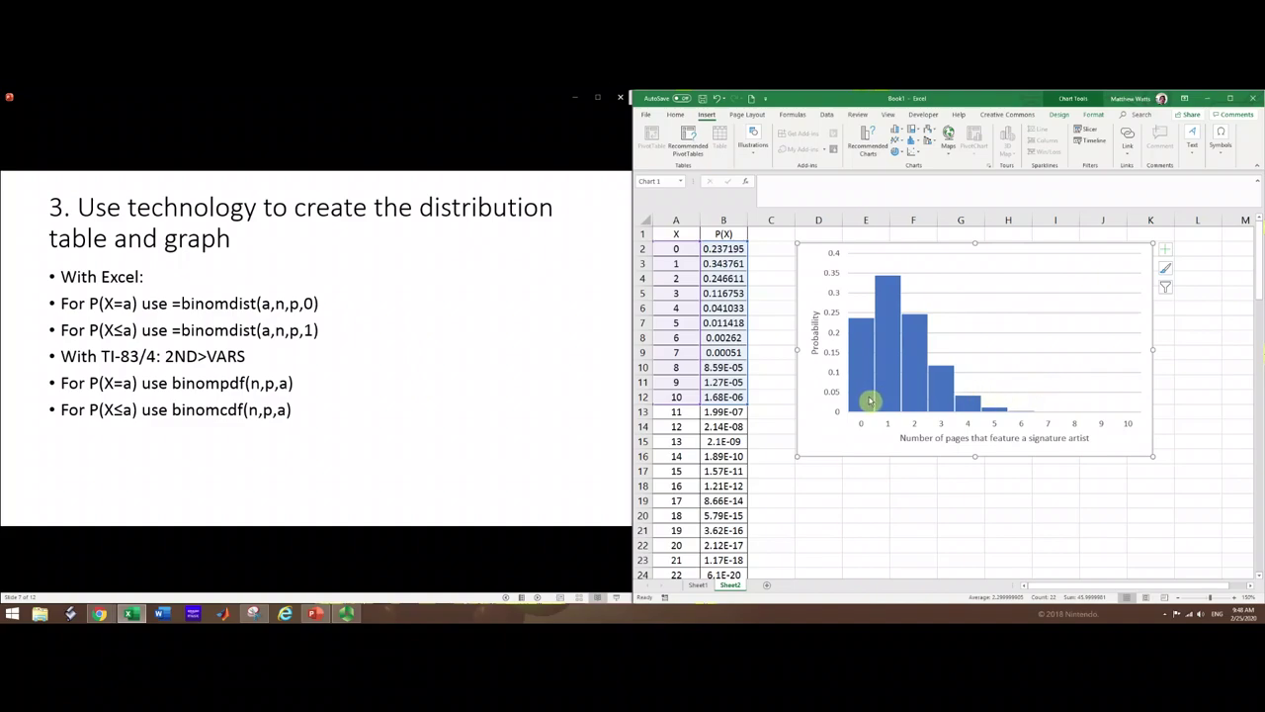
Step: Switch to PowerPoint and advance two slides to the probability questions about the art supplies catalog
mouse_move(864, 402)
mouse_move(966, 412)
click(192, 564)
click(536, 598)
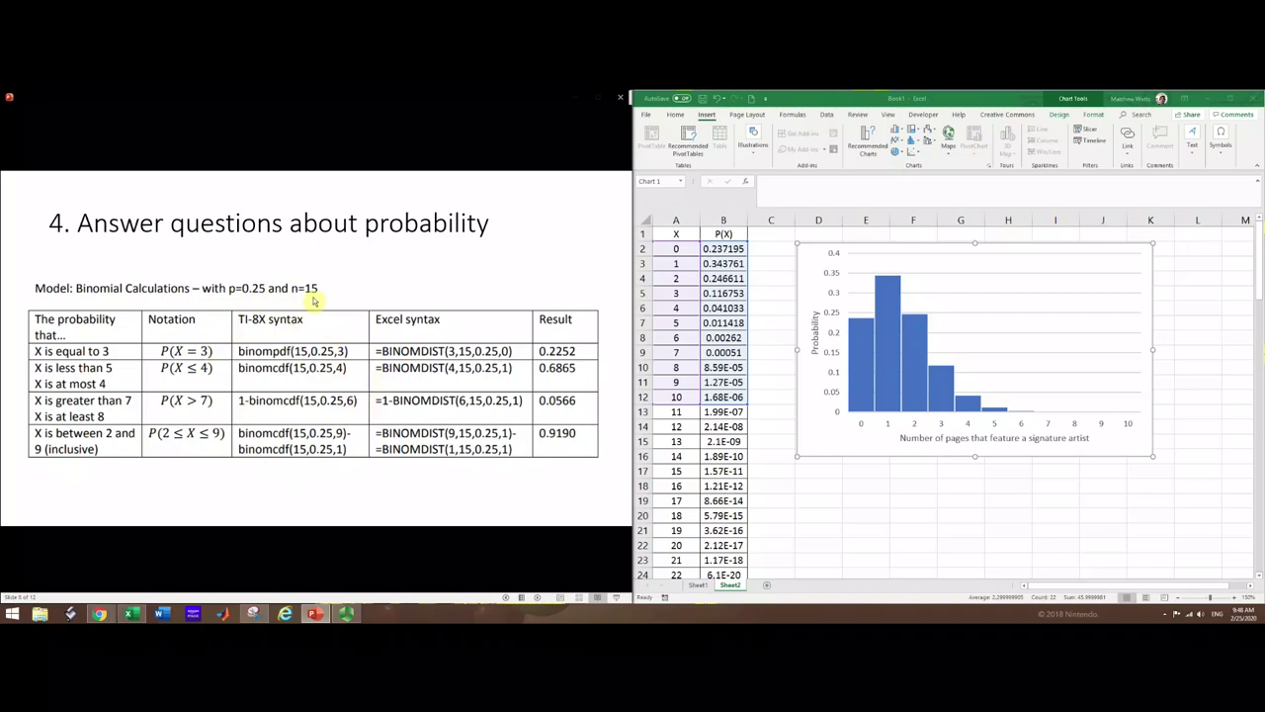
click(537, 598)
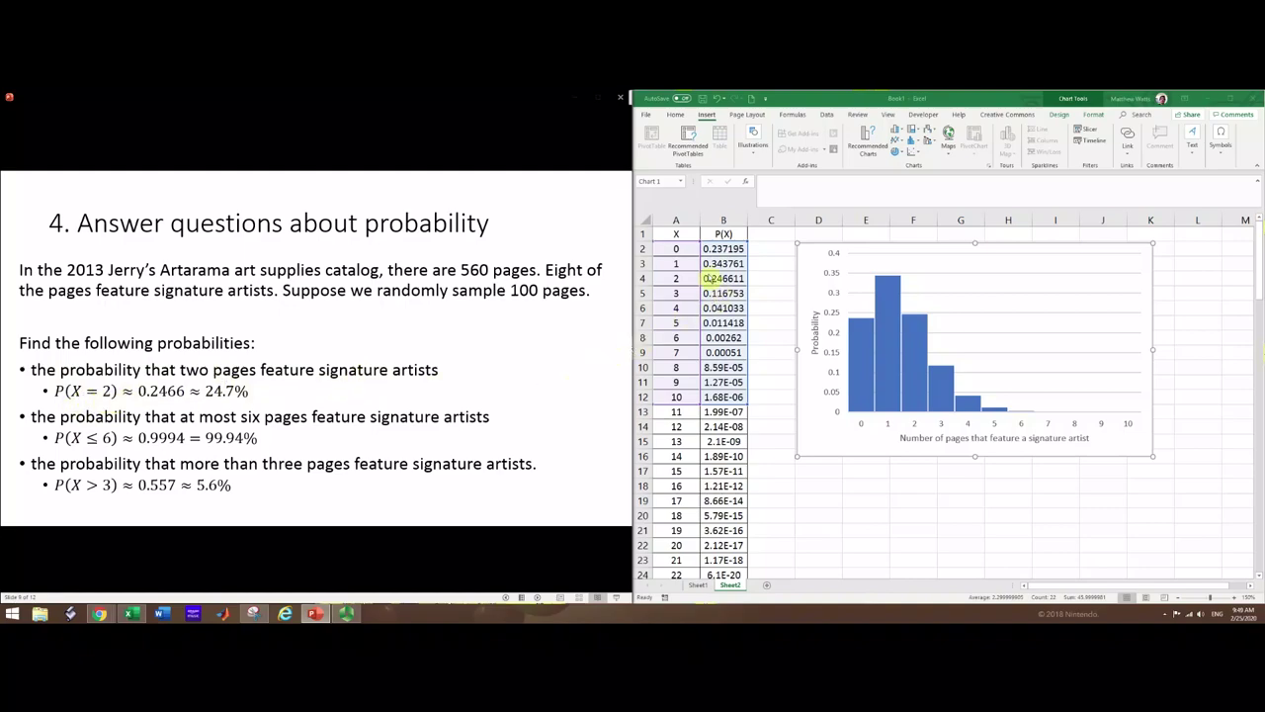
Step: In Excel, check the probability for X = 2 in B4 and select B2:B8 to read the sum for at most six pages
click(716, 280)
drag(679, 279, 719, 280)
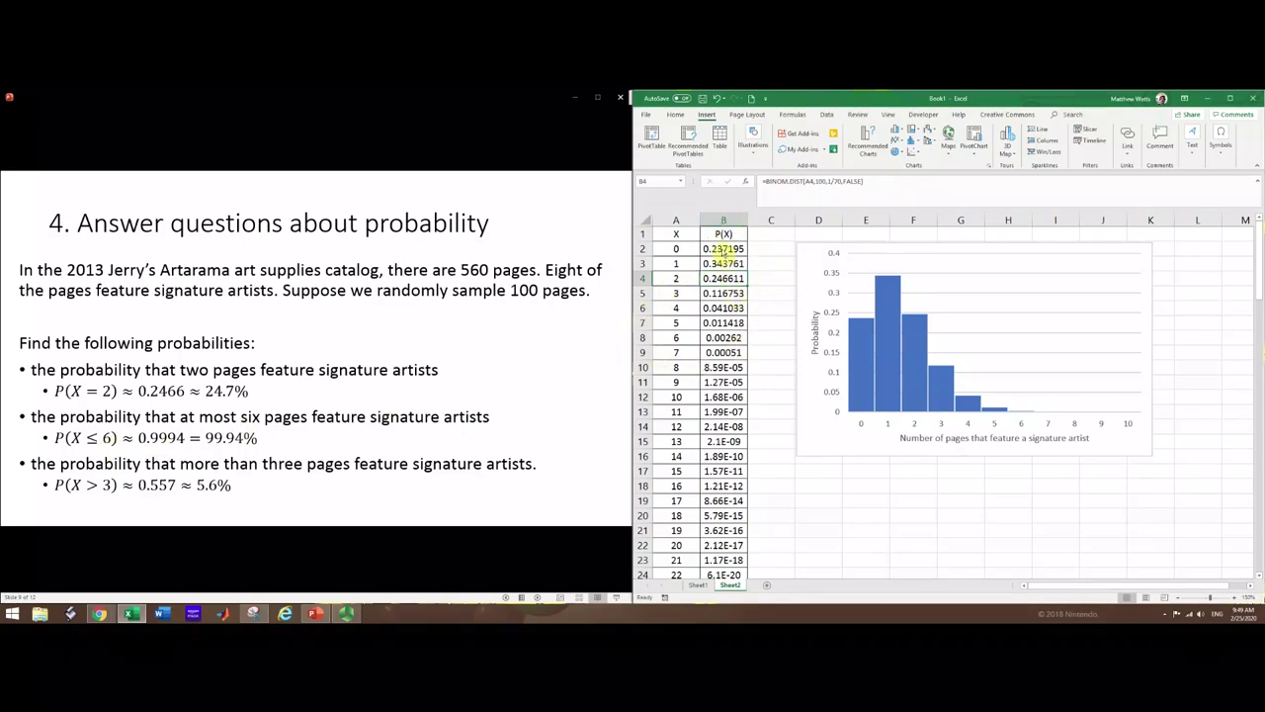
drag(723, 249, 737, 350)
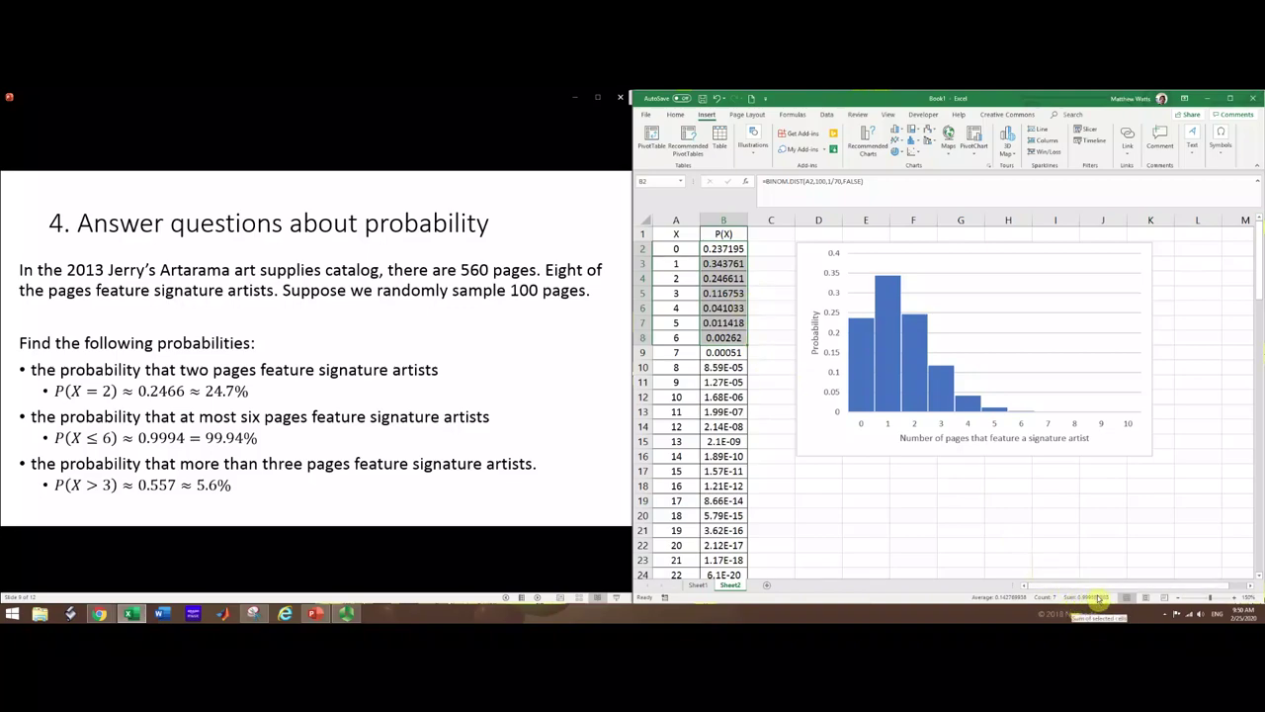
Step: Enter =BINOM.DIST(A8,100,1/70,TRUE) in C8 to calculate the cumulative probability for at most six pages
click(763, 342)
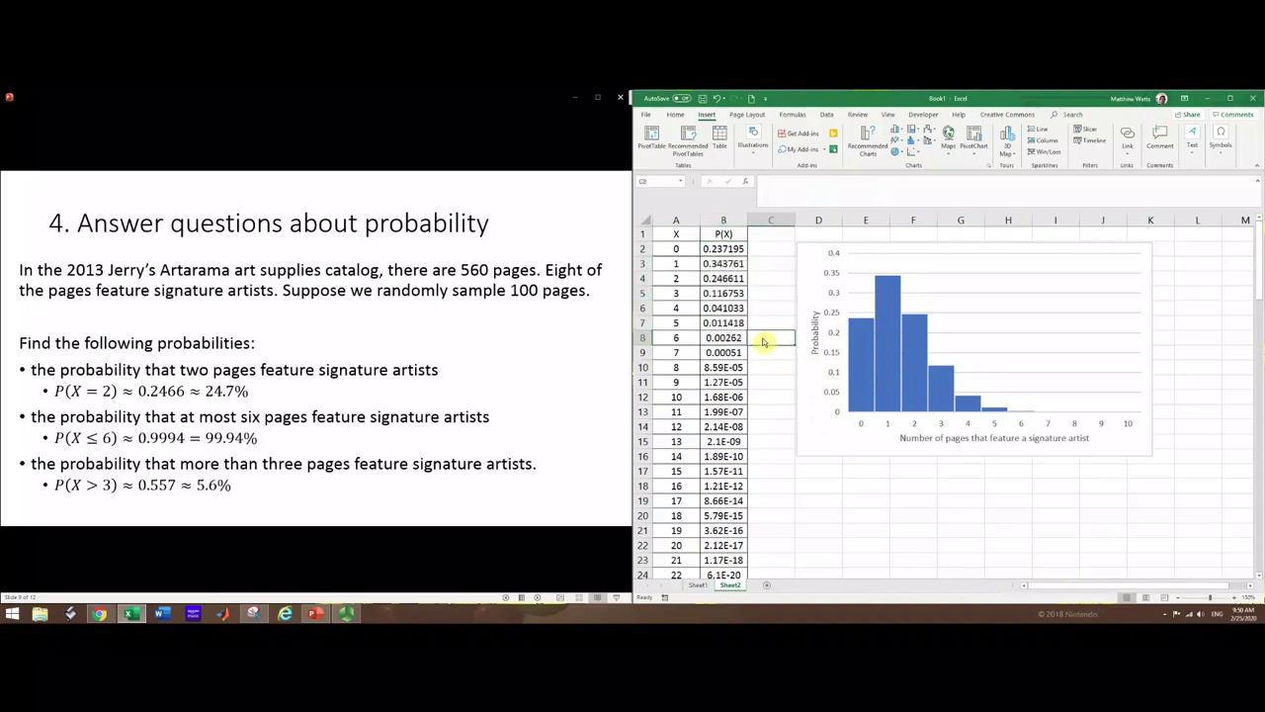
text(=BINOM)
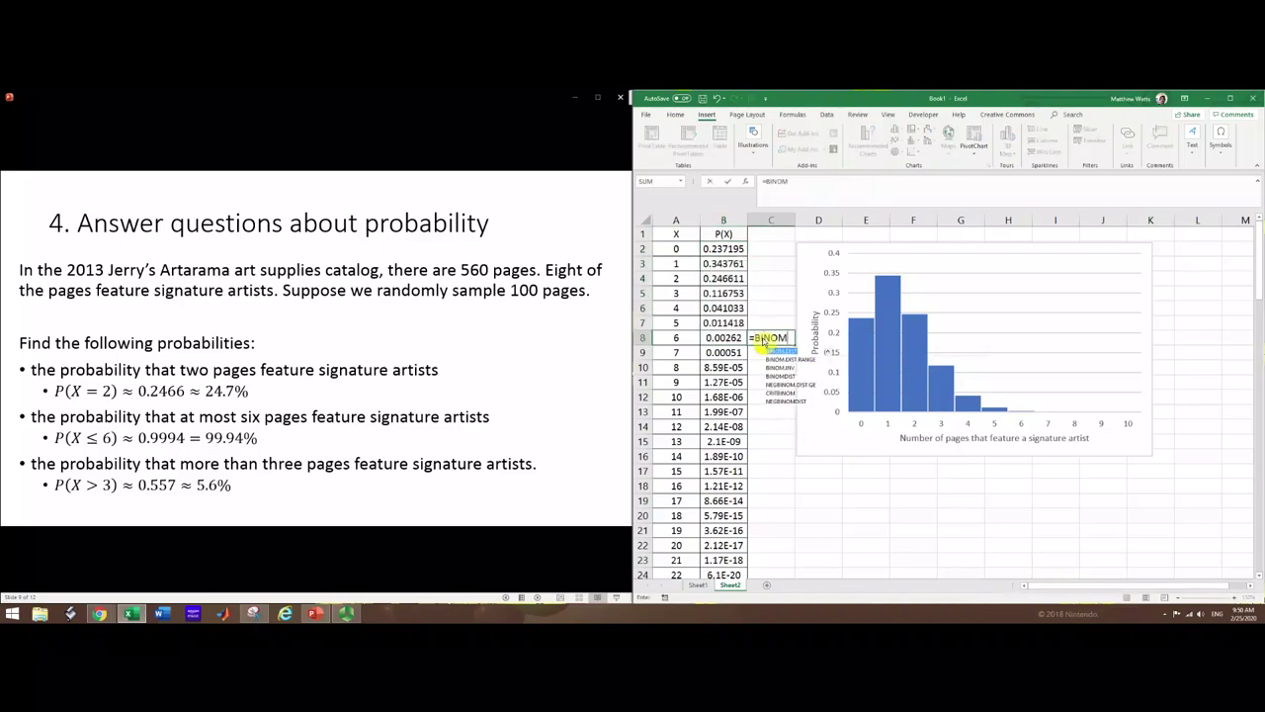
double_click(791, 352)
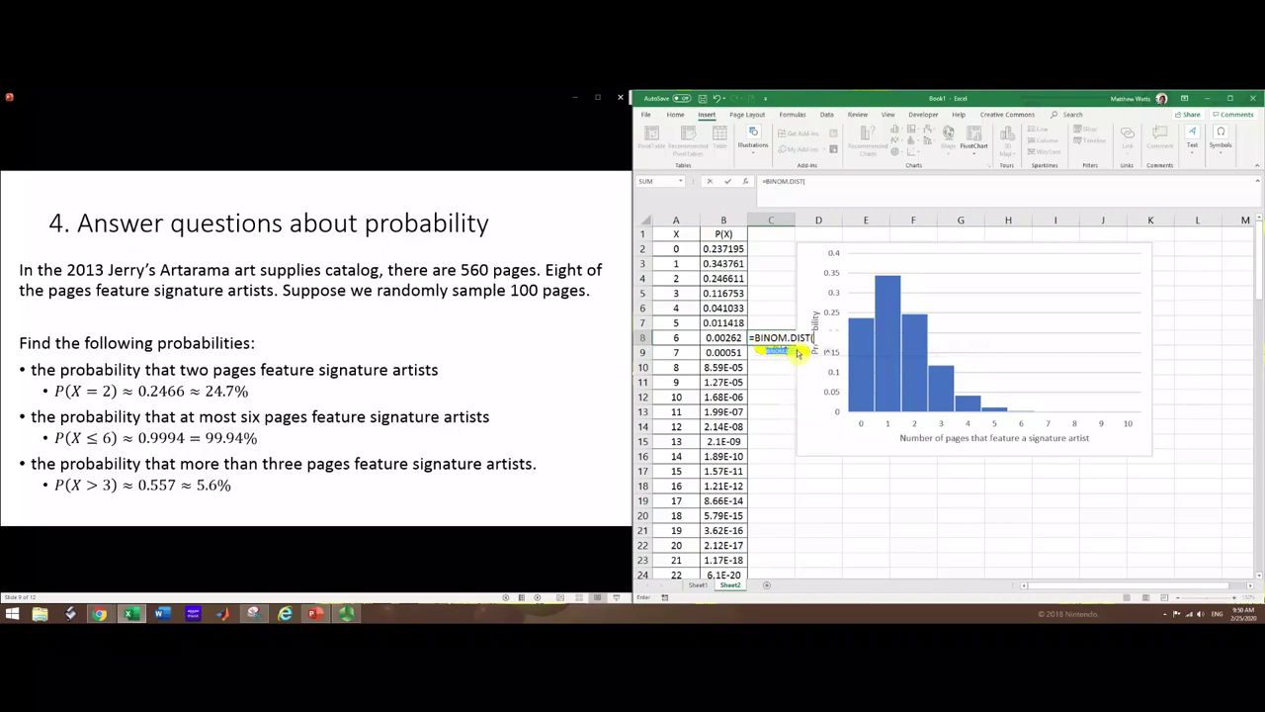
click(671, 338)
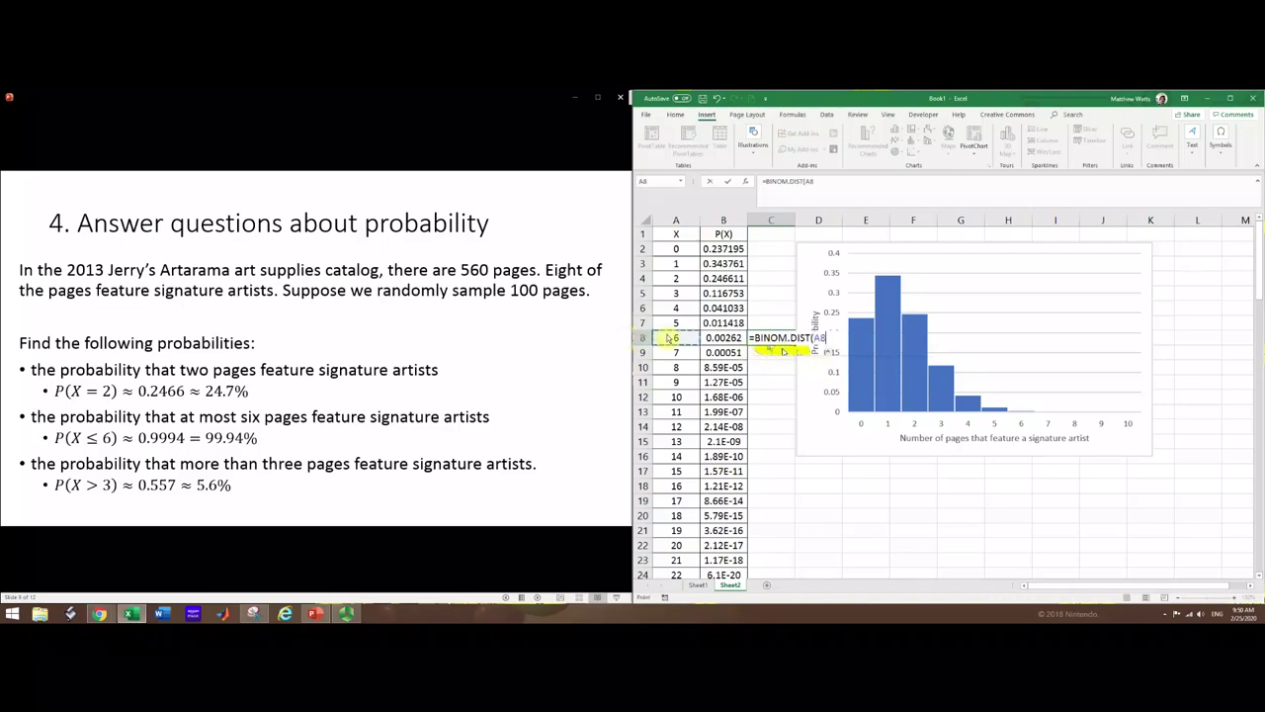
text(,100,1/)
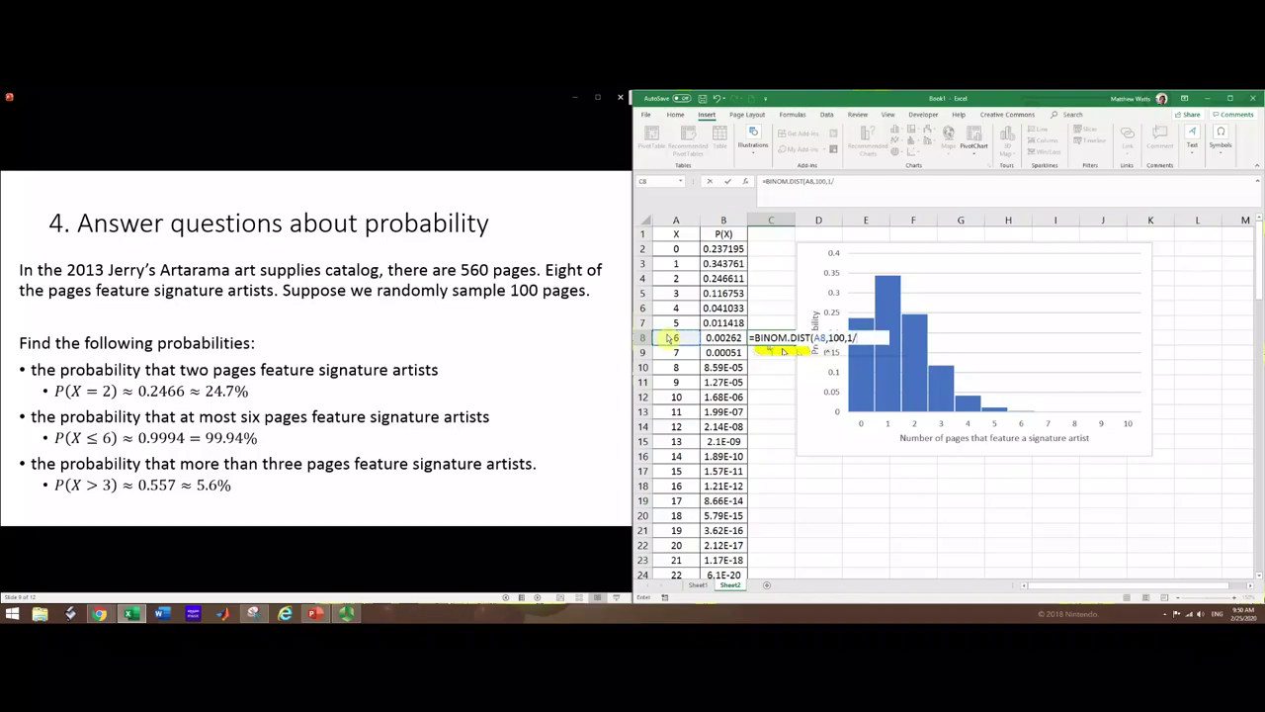
text(70,)
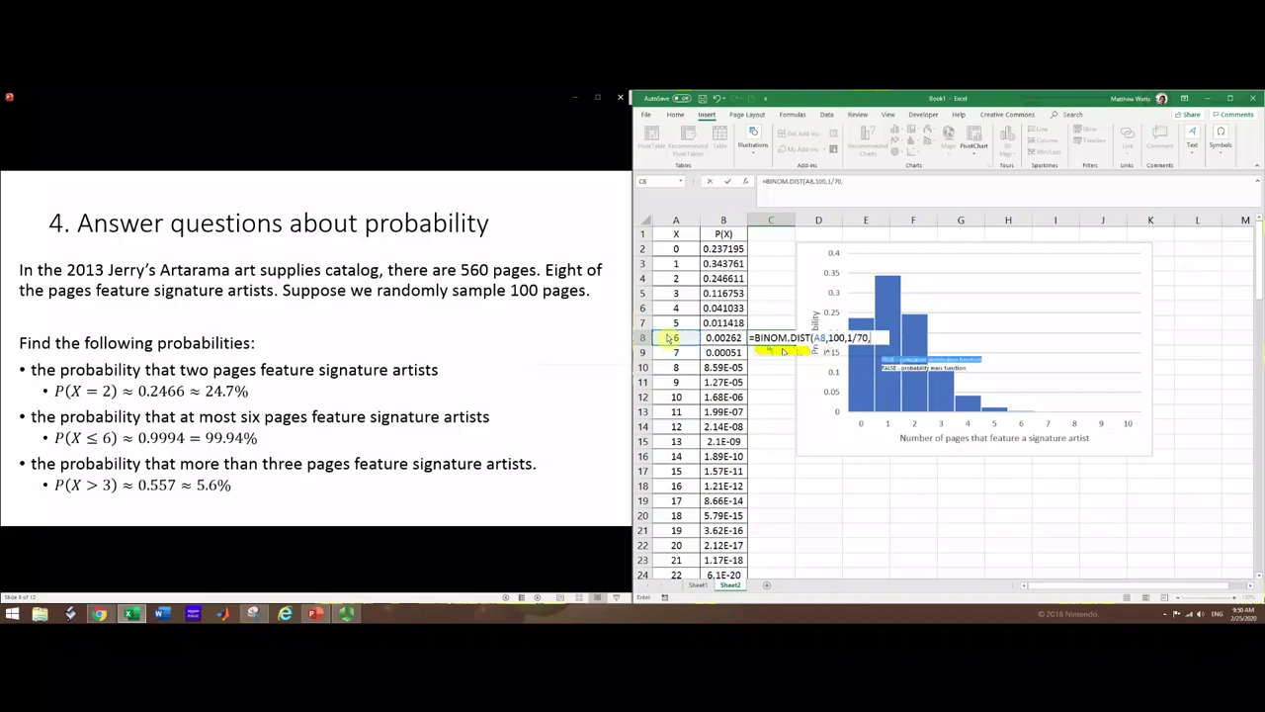
double_click(892, 360)
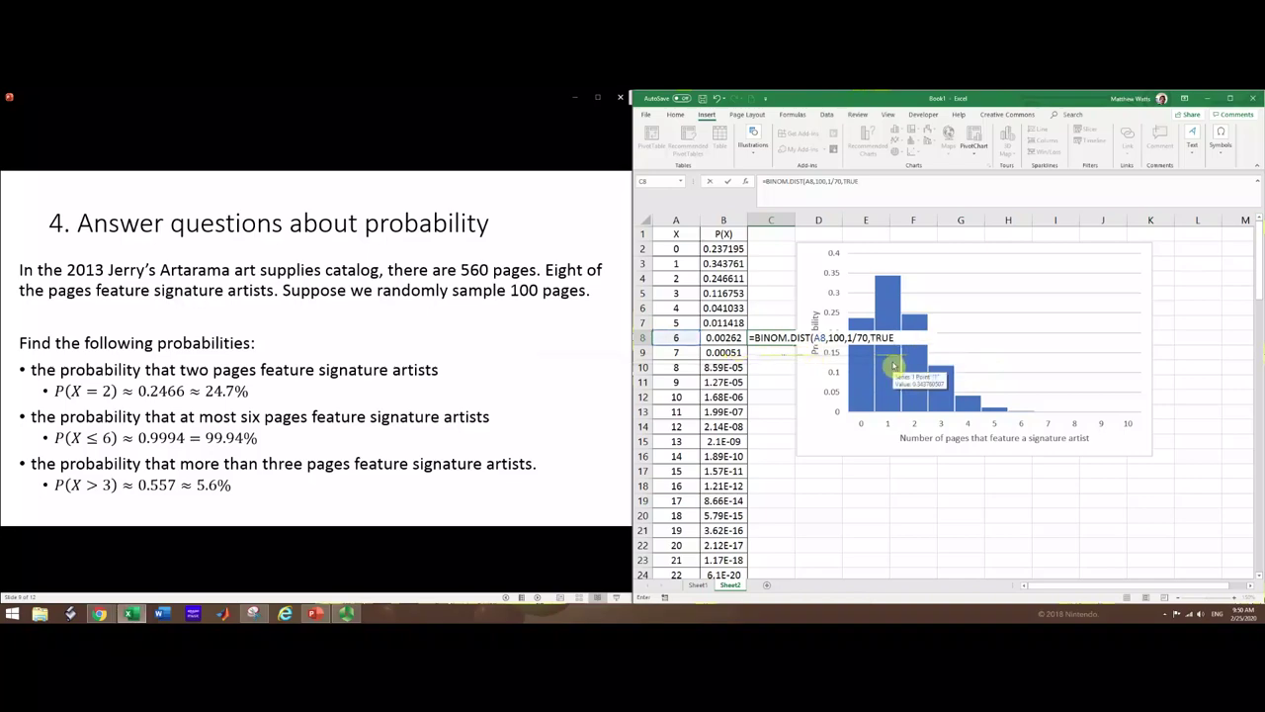
text())
key(Return)
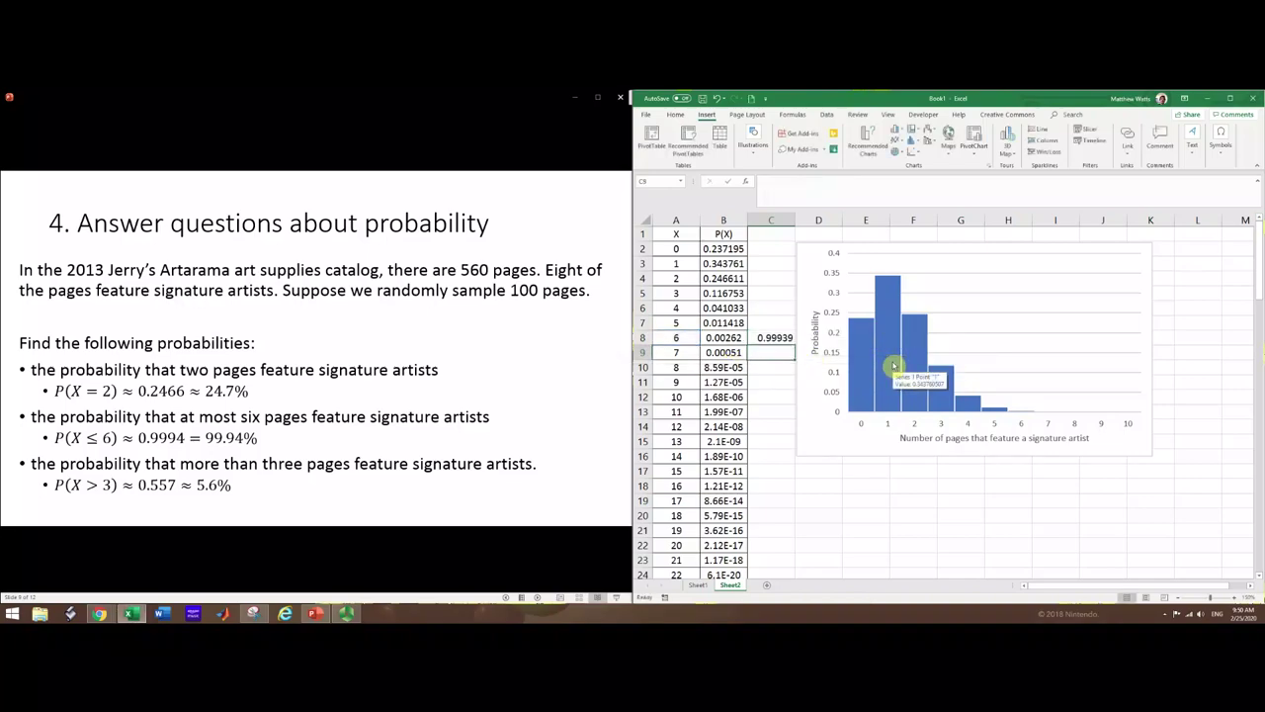
click(764, 340)
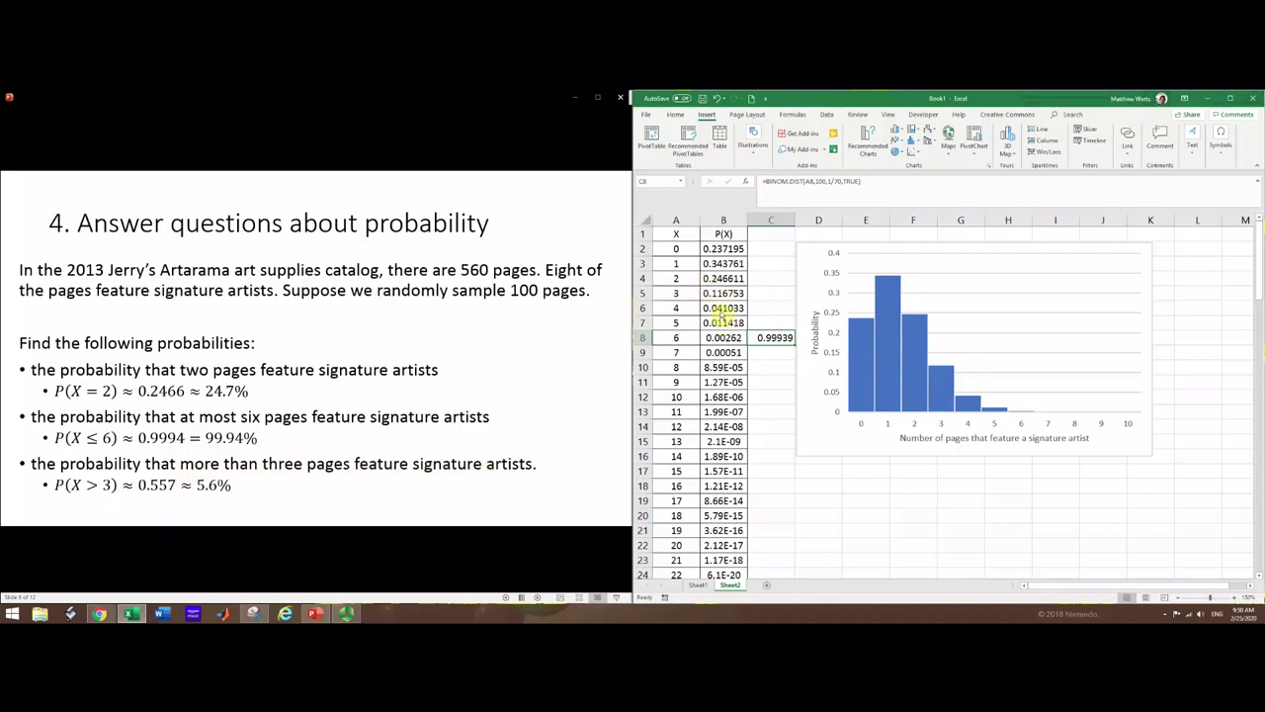
Step: Check the probability for X = 4 in B6 and select B2:B5 to read the sum for at most three pages
click(722, 312)
click(722, 311)
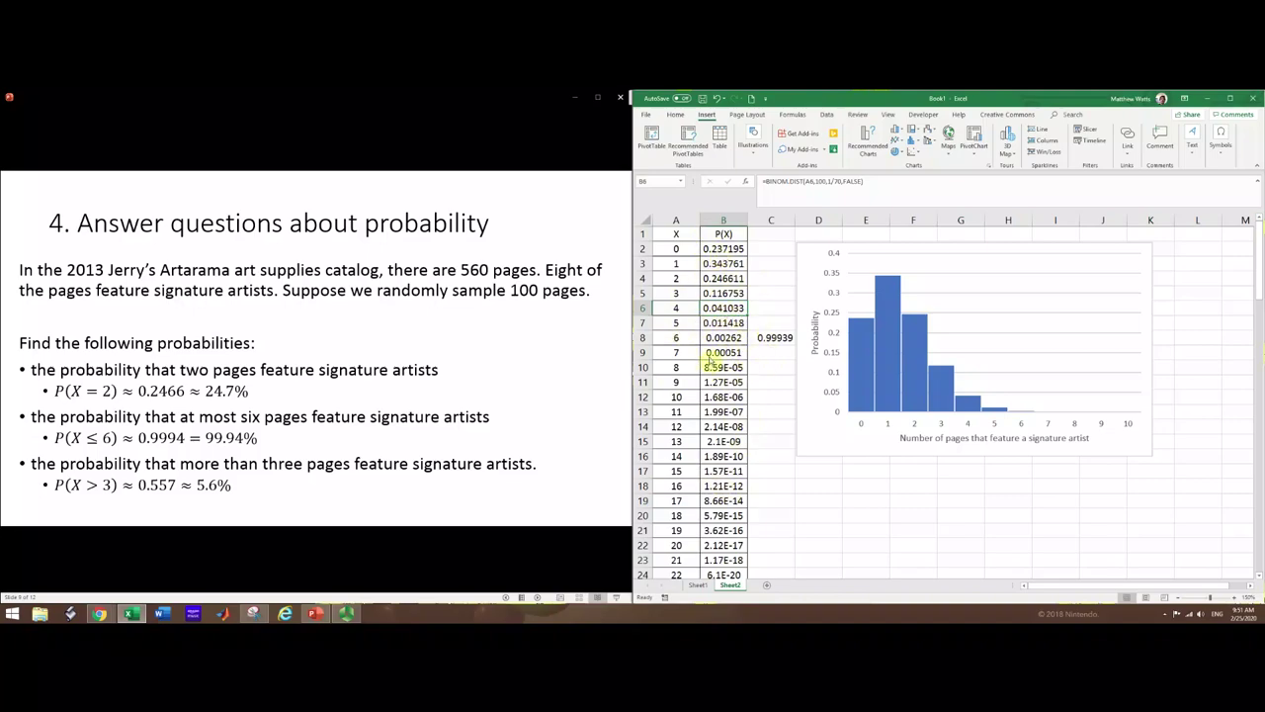
click(725, 251)
drag(723, 263, 723, 294)
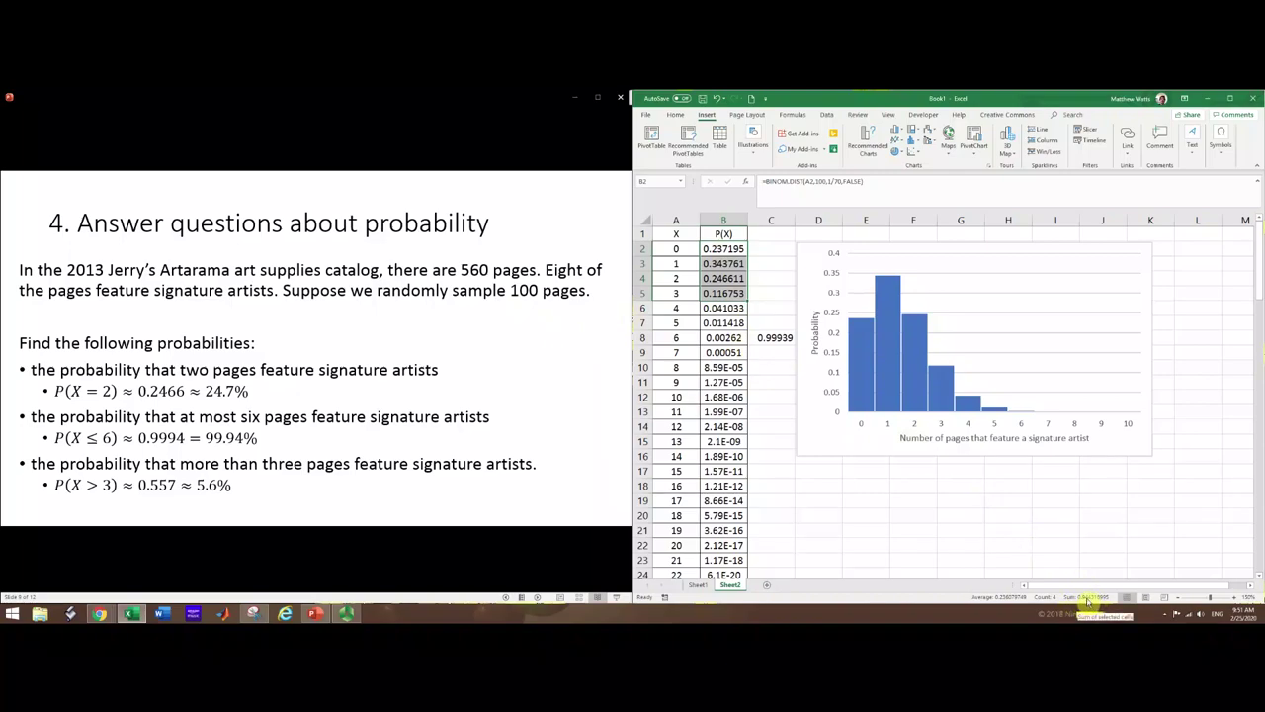
Step: Enter =BINOM.DIST(A5,100,1/70,TRUE) in C5 to calculate the cumulative probability for at most three pages
click(775, 297)
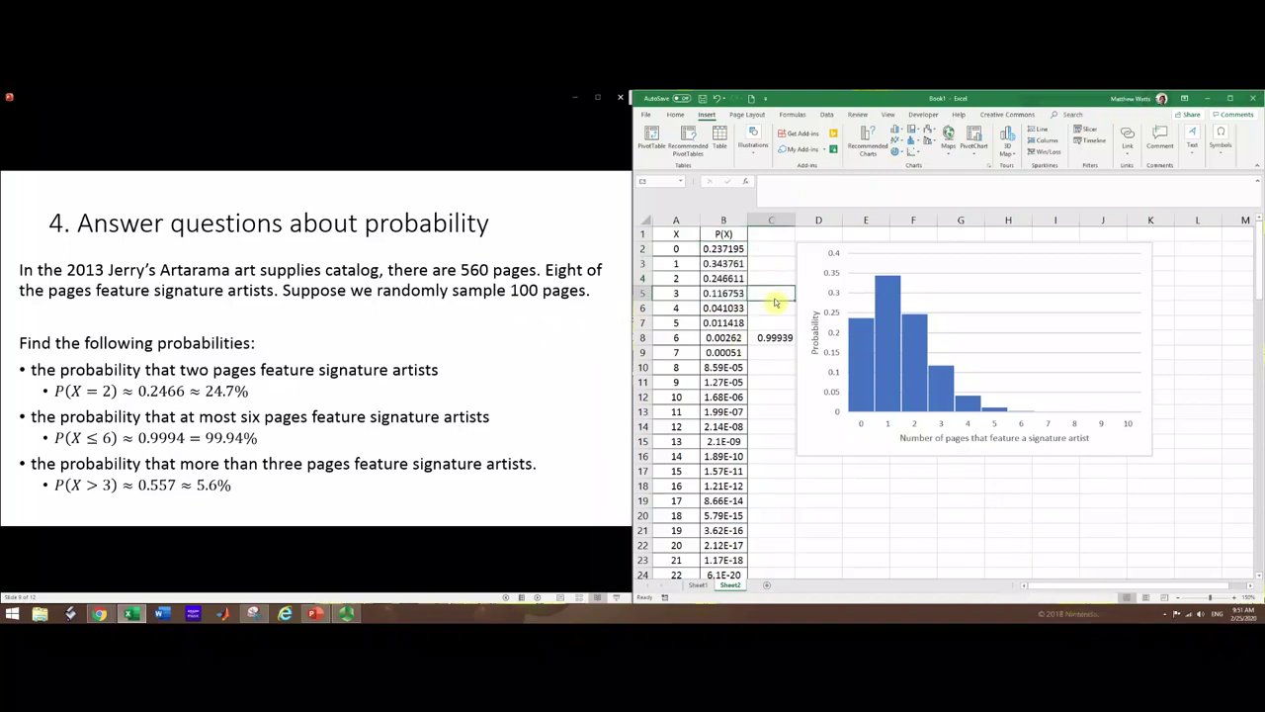
text(=BINOM.DIST()
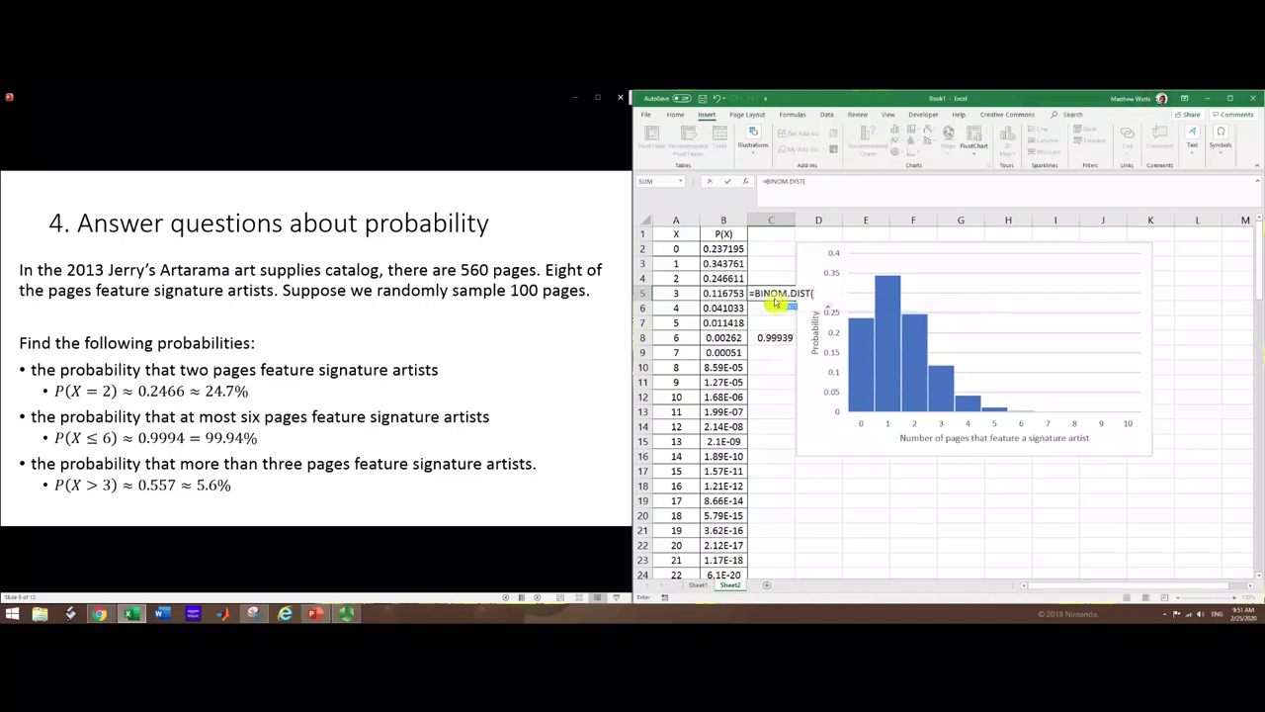
click(680, 295)
text(,100,)
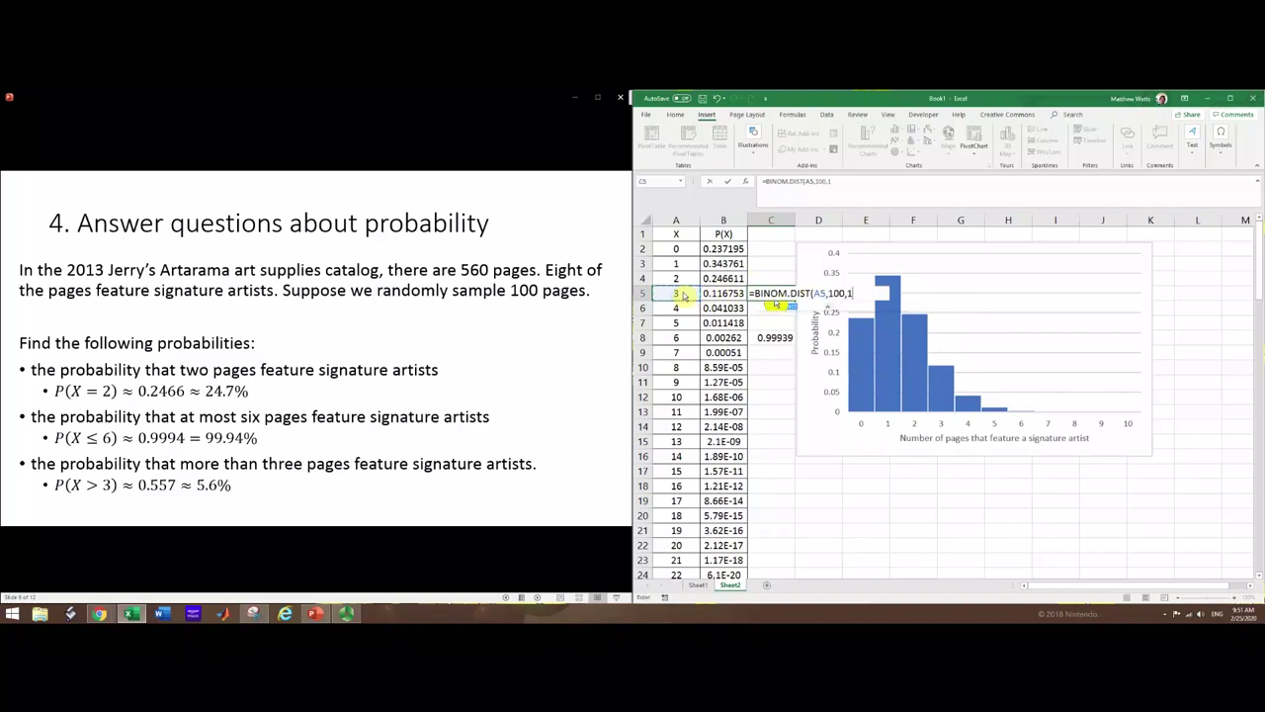
text(1/790)
key(BackSpace)
key(BackSpace)
text(0,)
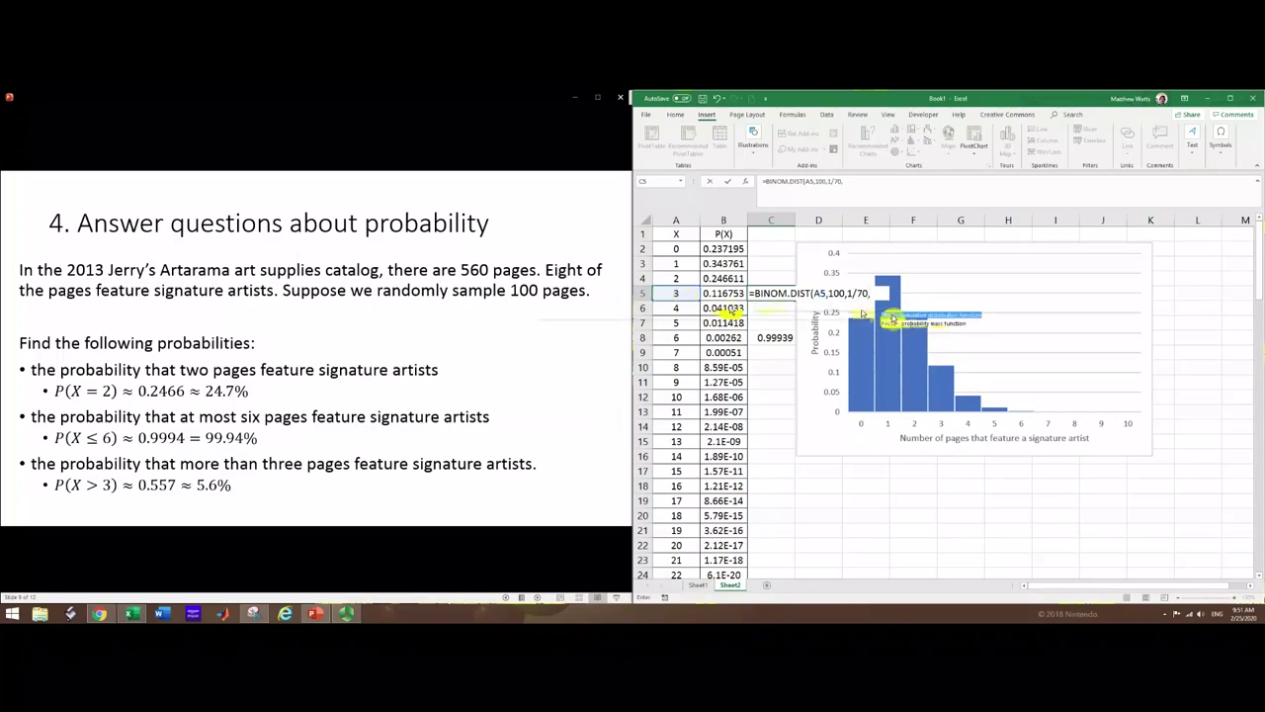
double_click(894, 315)
key(Return)
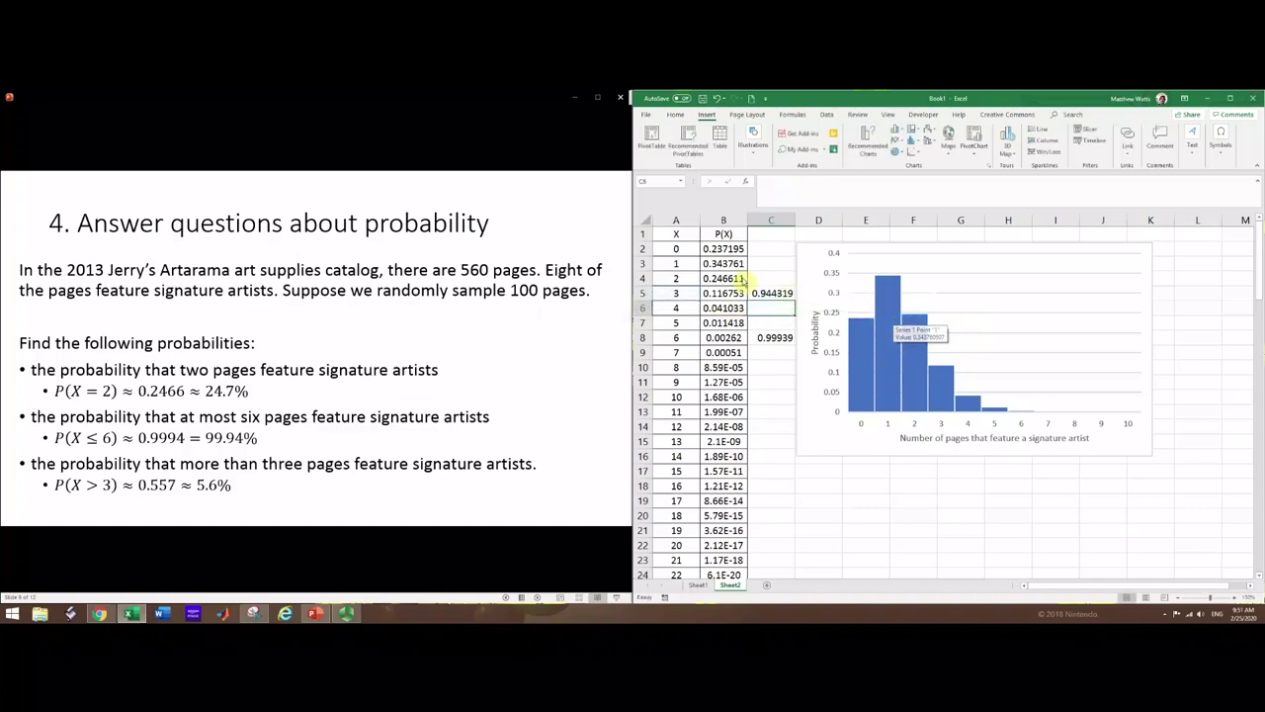
Step: Change the formula in C5 to the complement, =1-BINOM.DIST(A5,100,1/70,TRUE), for more than three pages
click(771, 293)
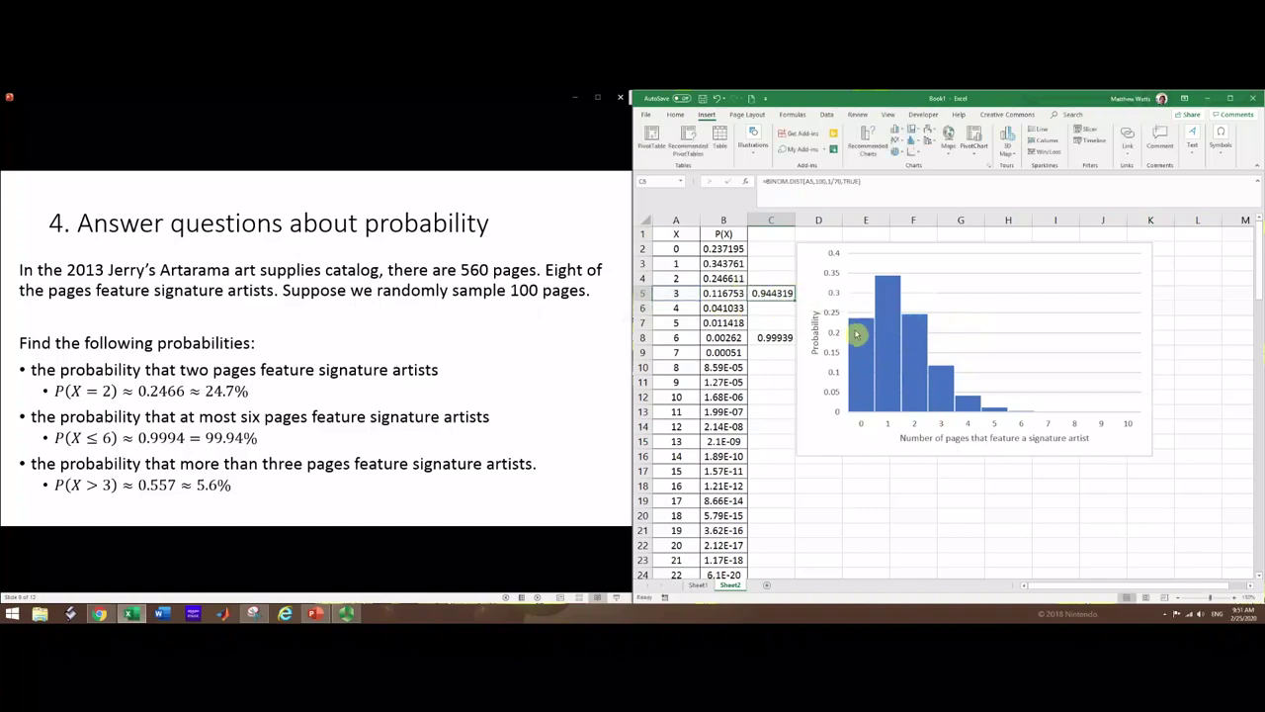
click(765, 183)
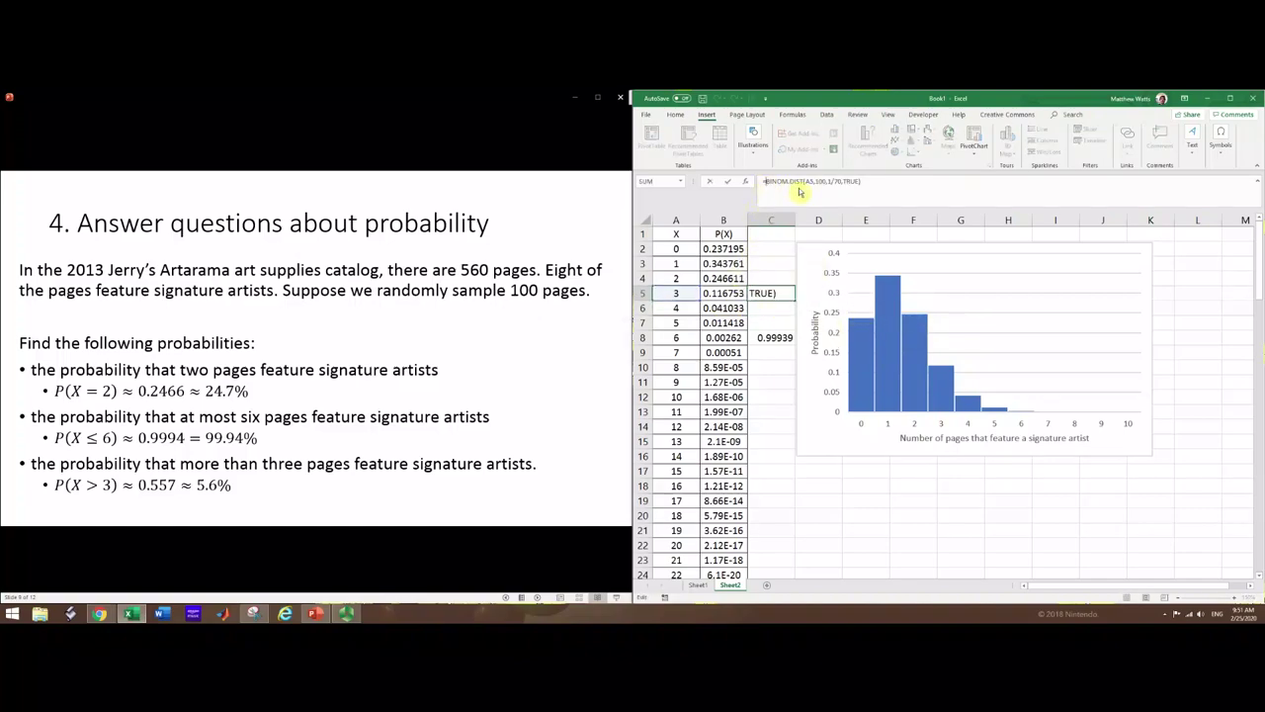
text(1-)
key(Return)
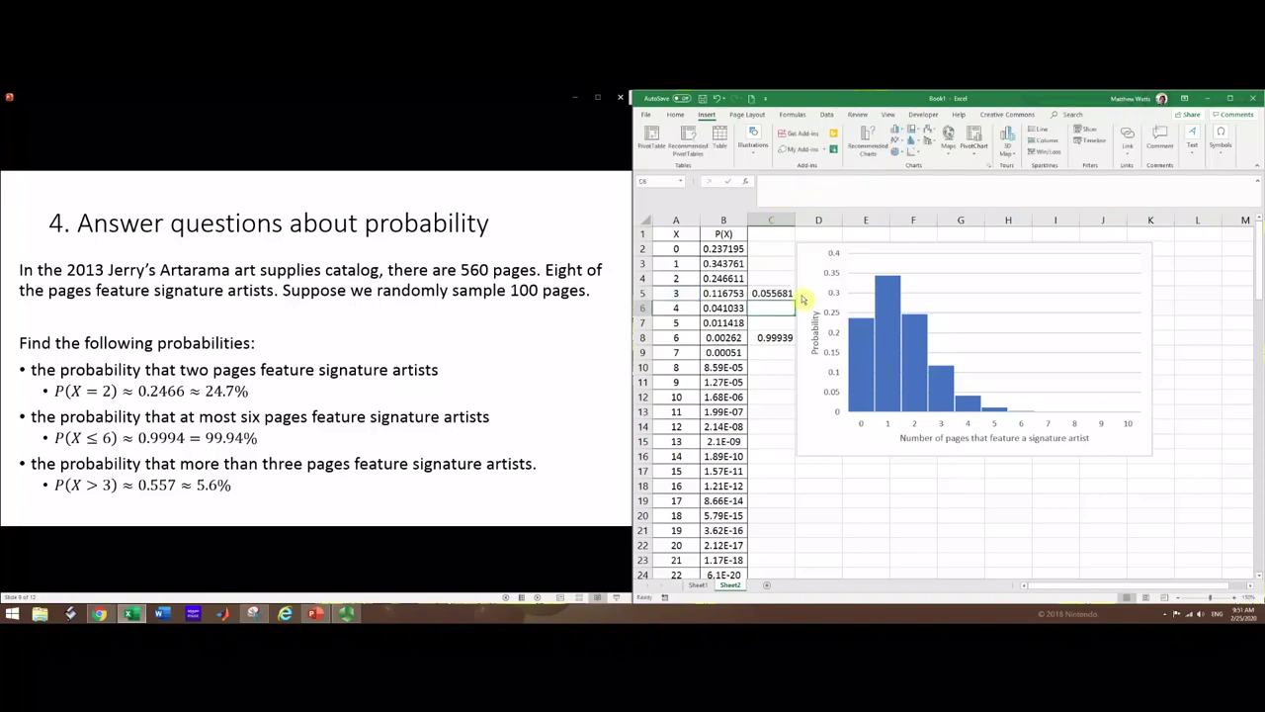
Step: Review the complement formula in C5 and the individual probabilities from B6 downward that it covers
click(779, 294)
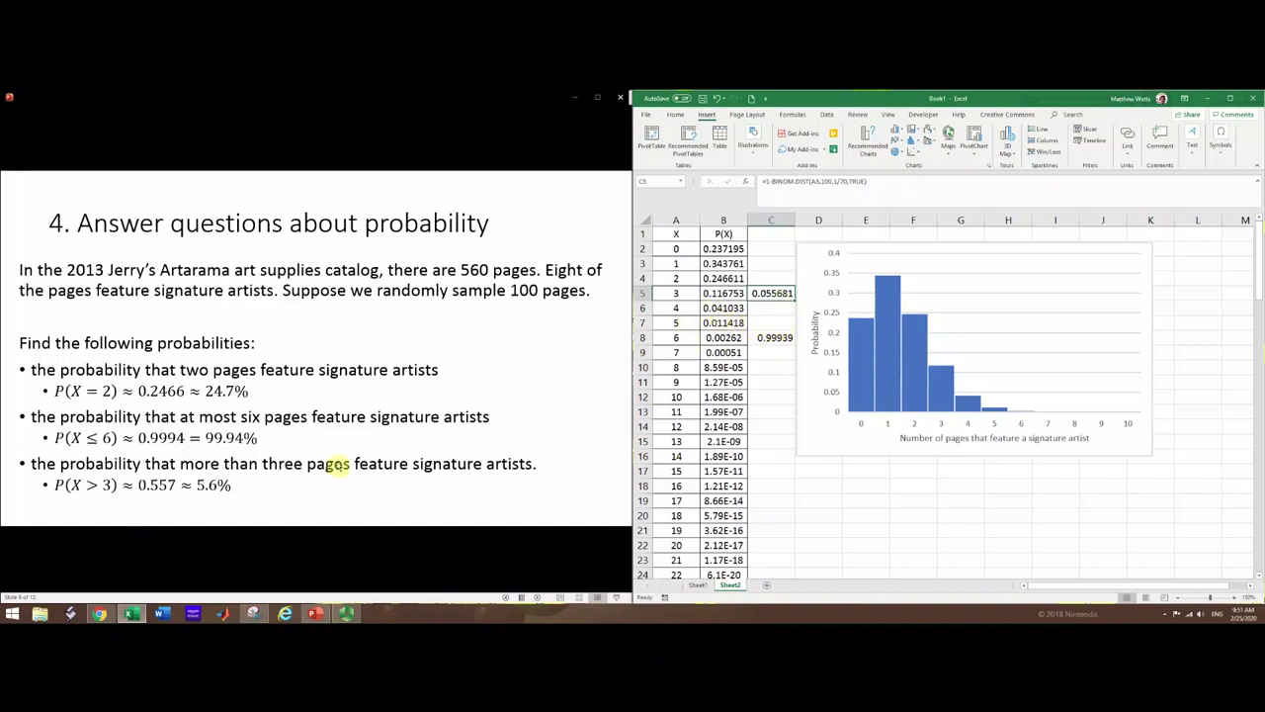
drag(726, 308, 732, 470)
drag(722, 425, 722, 308)
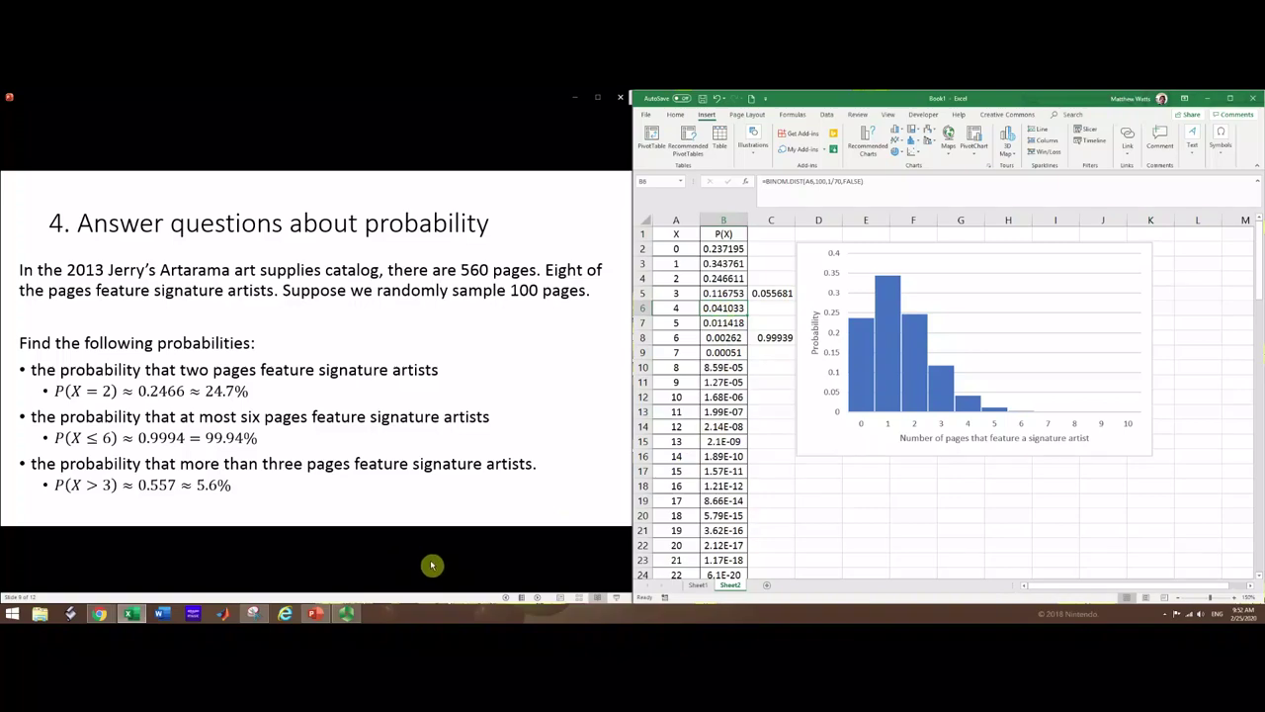
Step: Switch to PowerPoint and advance two slides to the worked mean and standard deviation of the binomial distribution
click(535, 598)
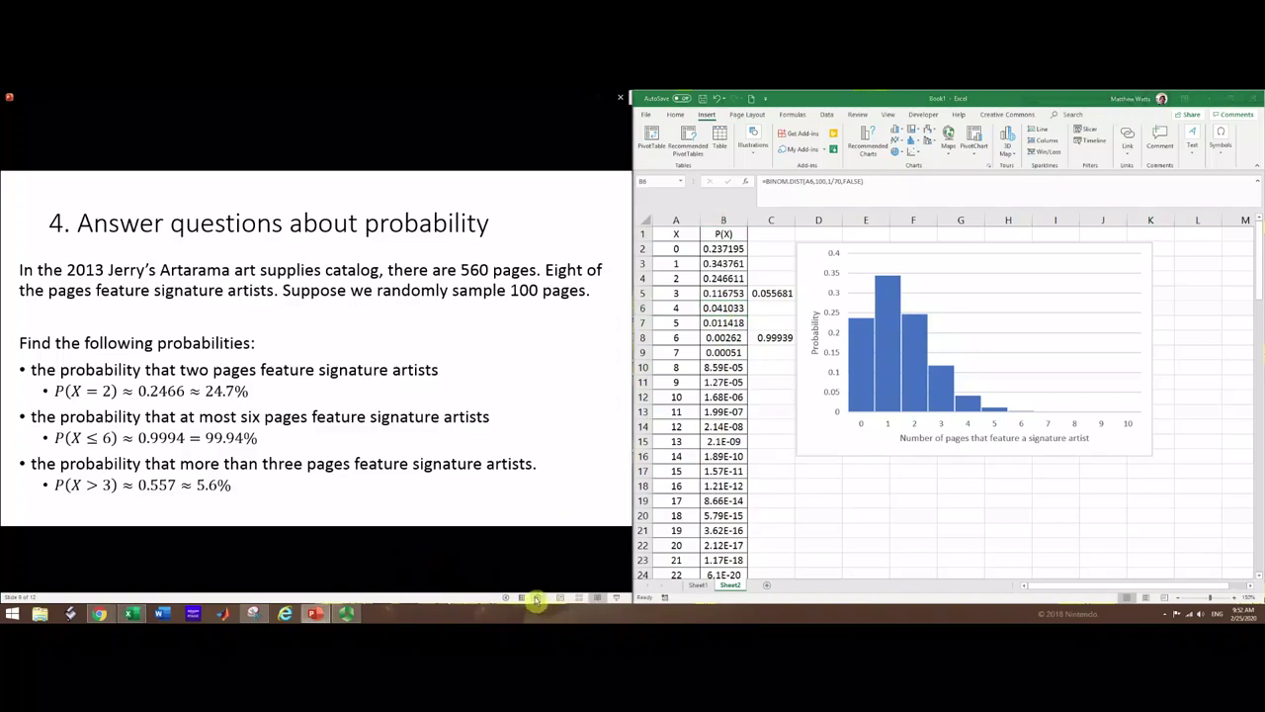
click(535, 598)
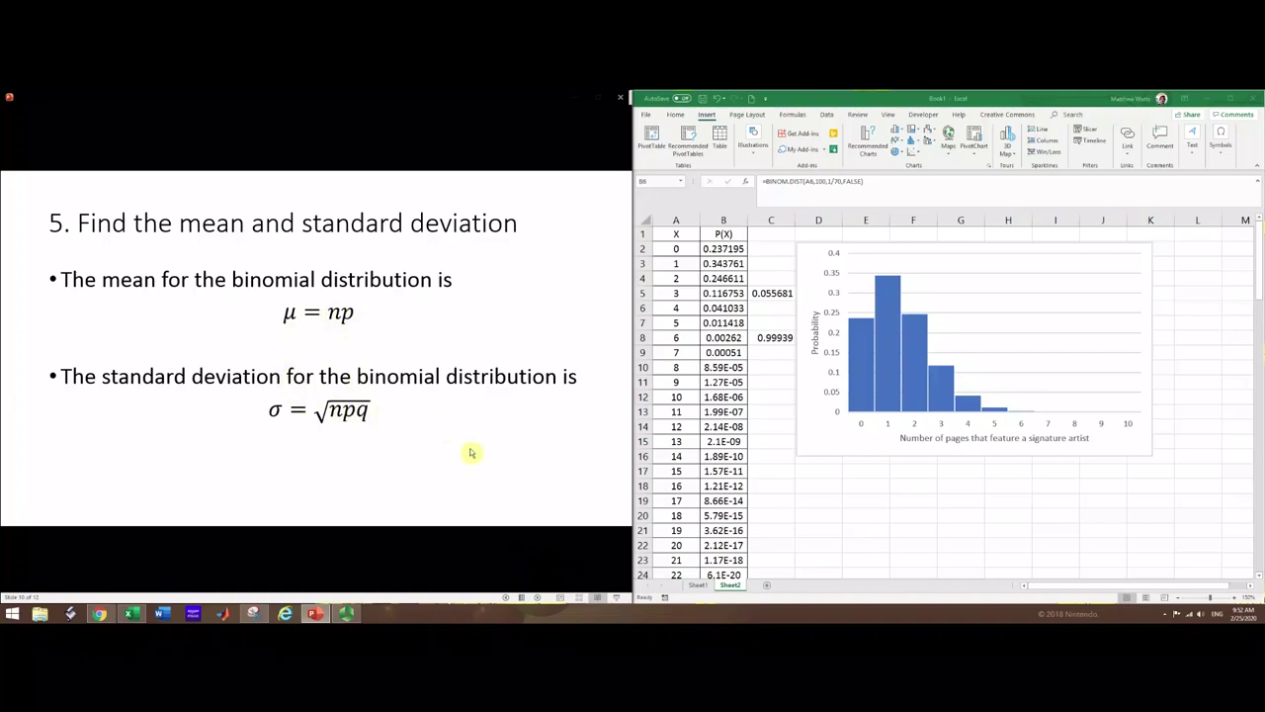
click(537, 597)
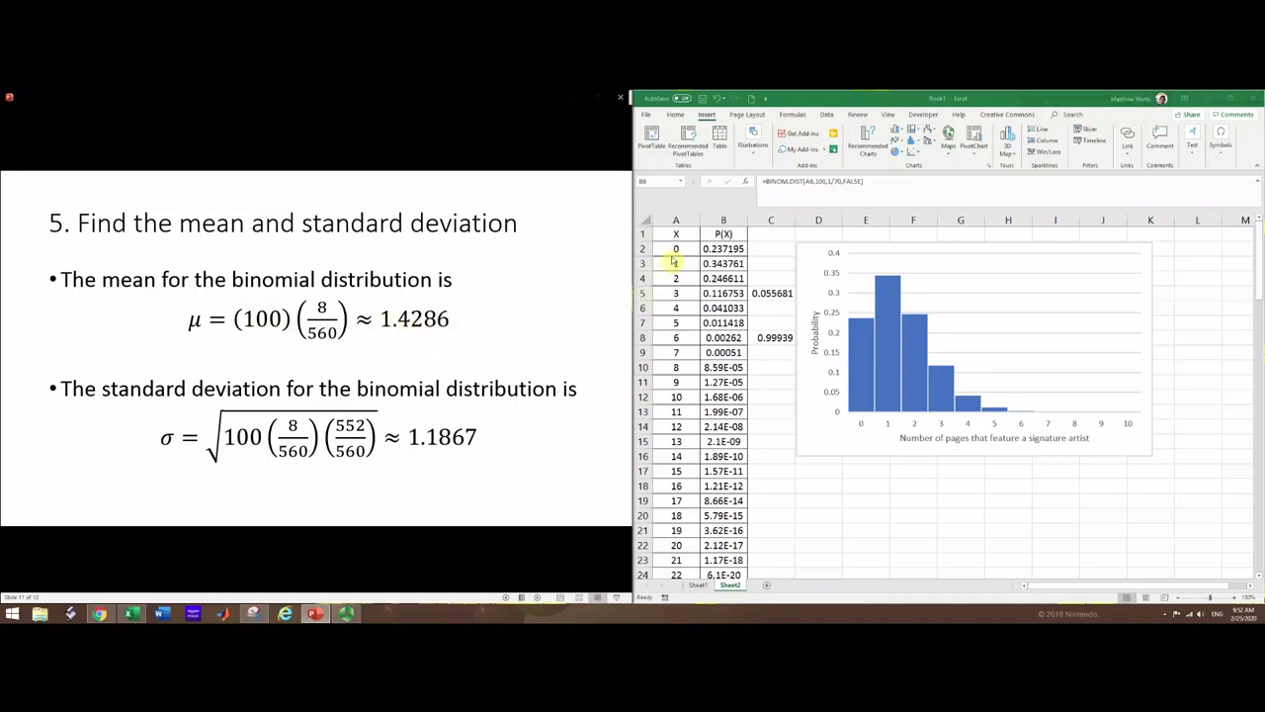
Step: In Excel, select B2:B4, B2:B5 and B2:B7 in turn to read the sum of the probabilities in each range
click(718, 264)
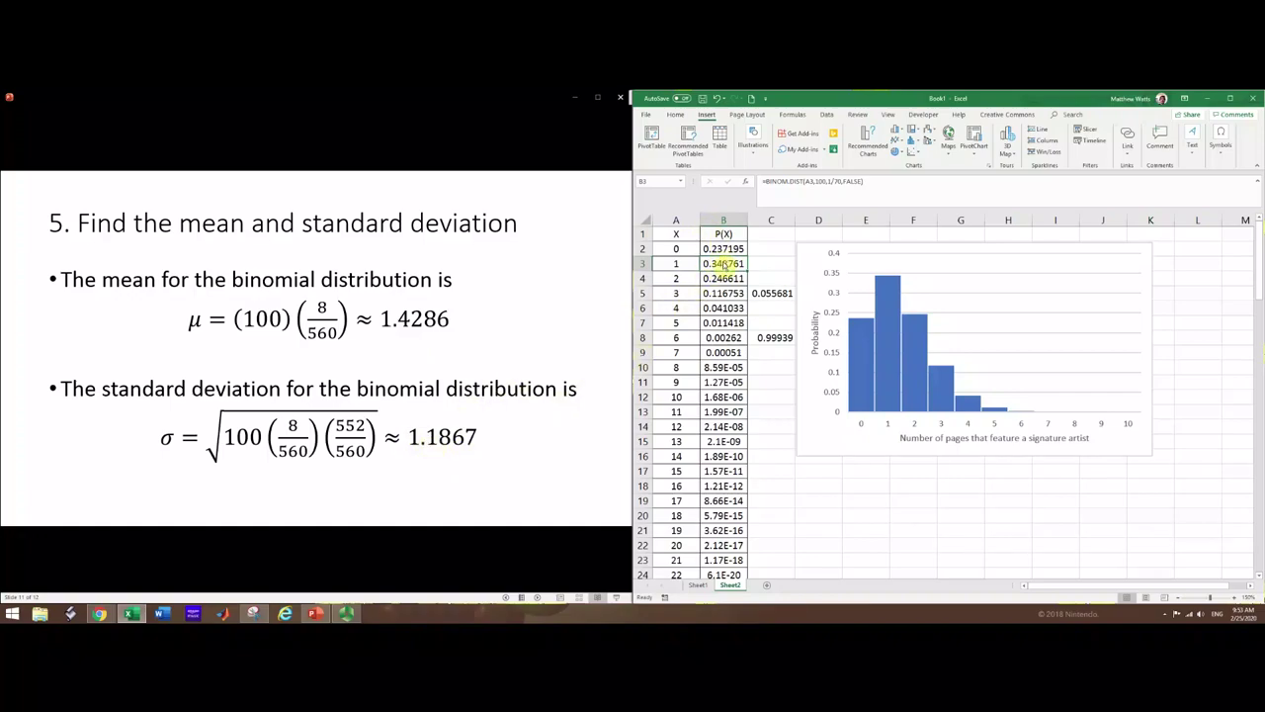
drag(725, 249, 725, 281)
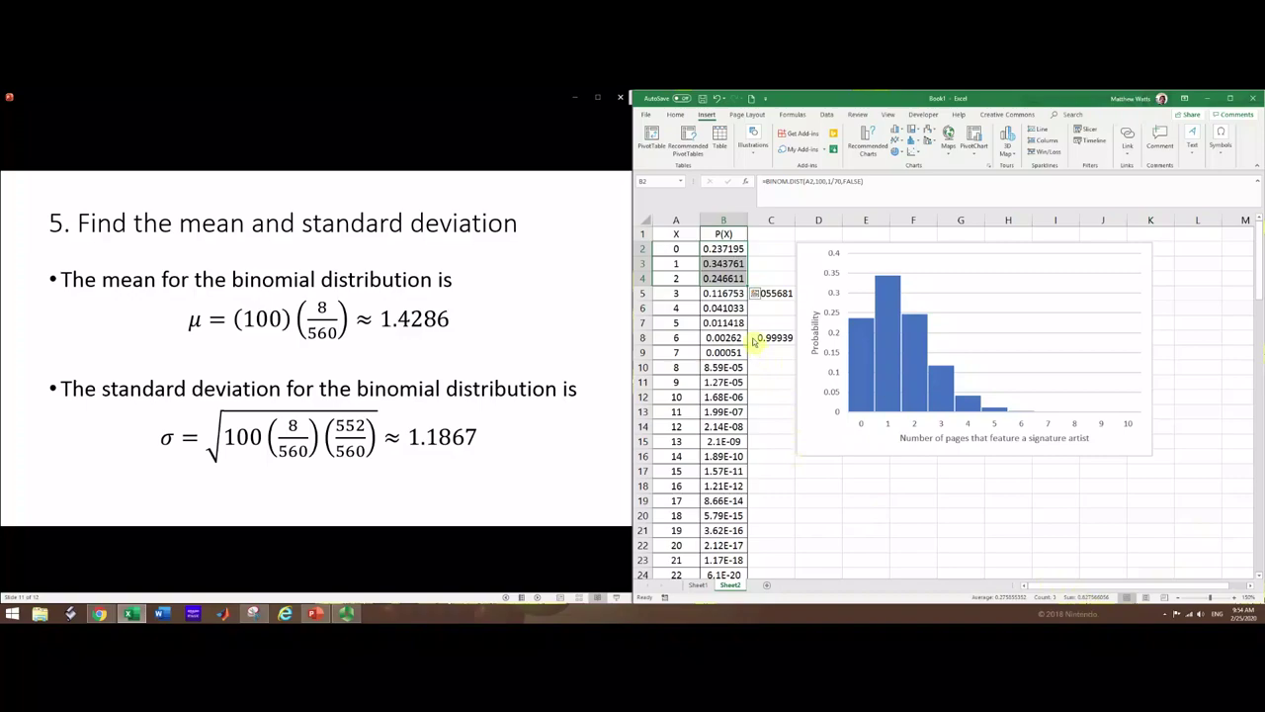
click(717, 252)
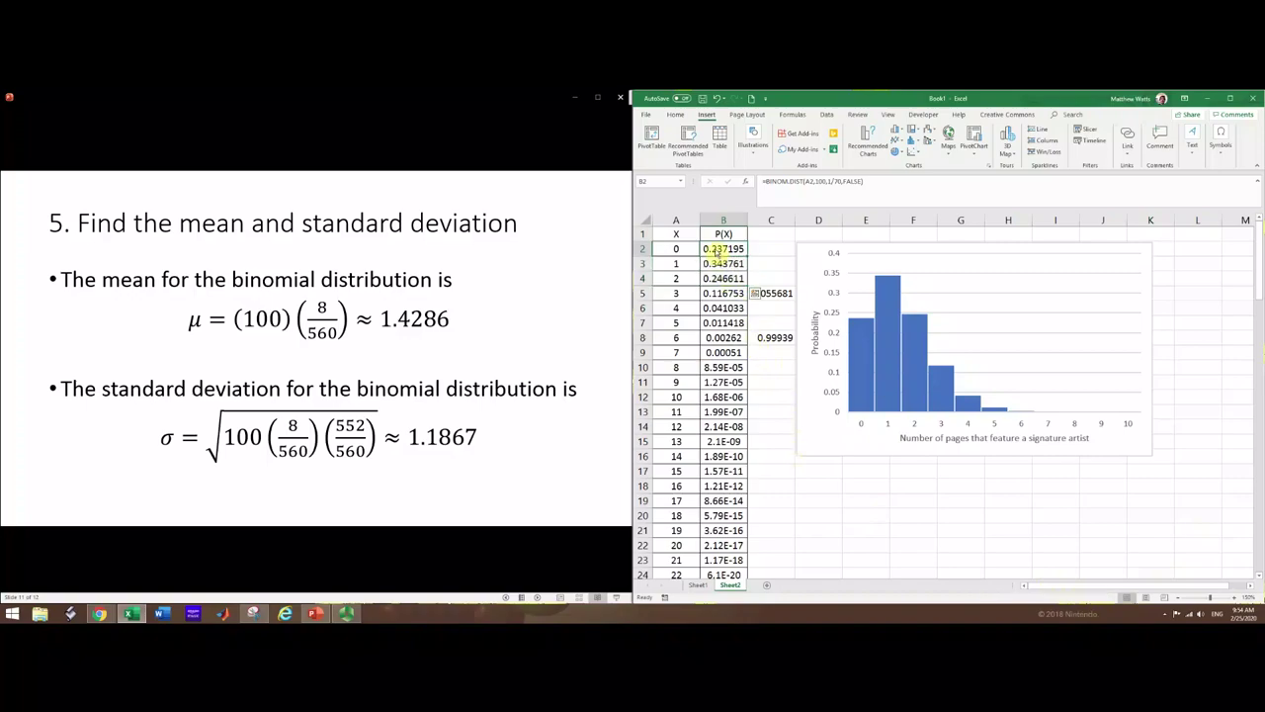
drag(717, 252, 717, 294)
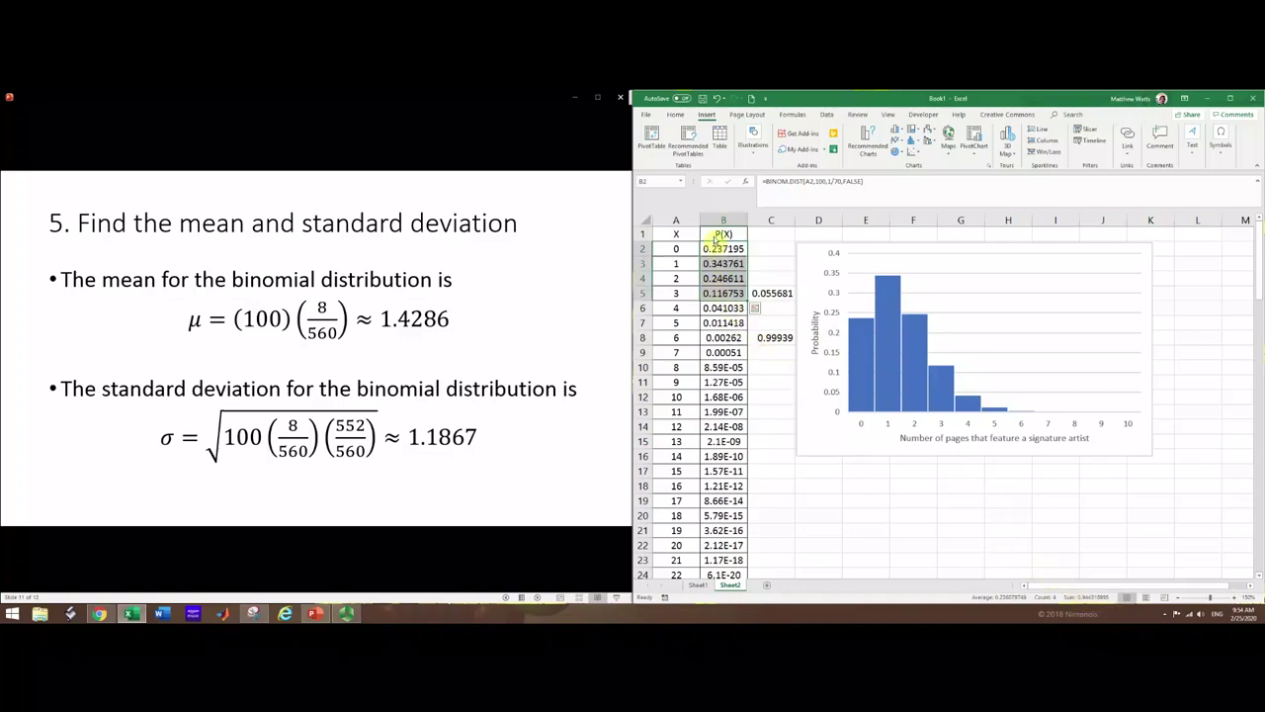
drag(723, 264, 727, 323)
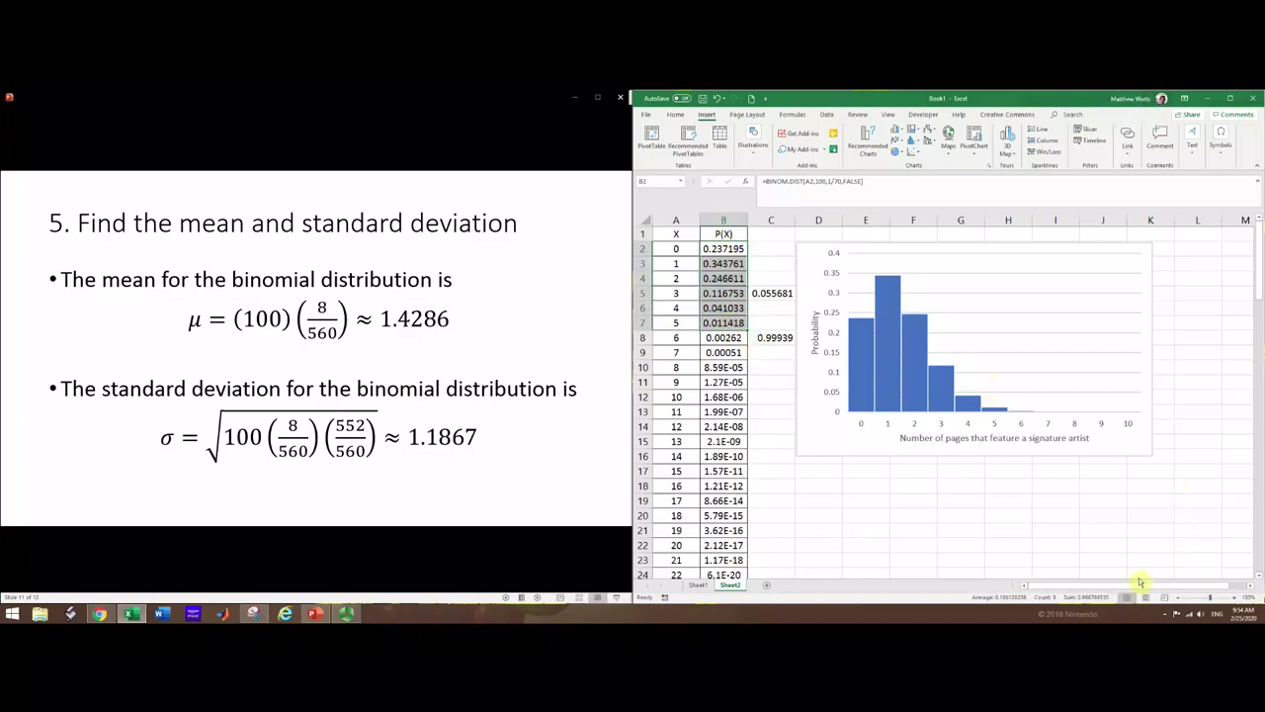
click(723, 307)
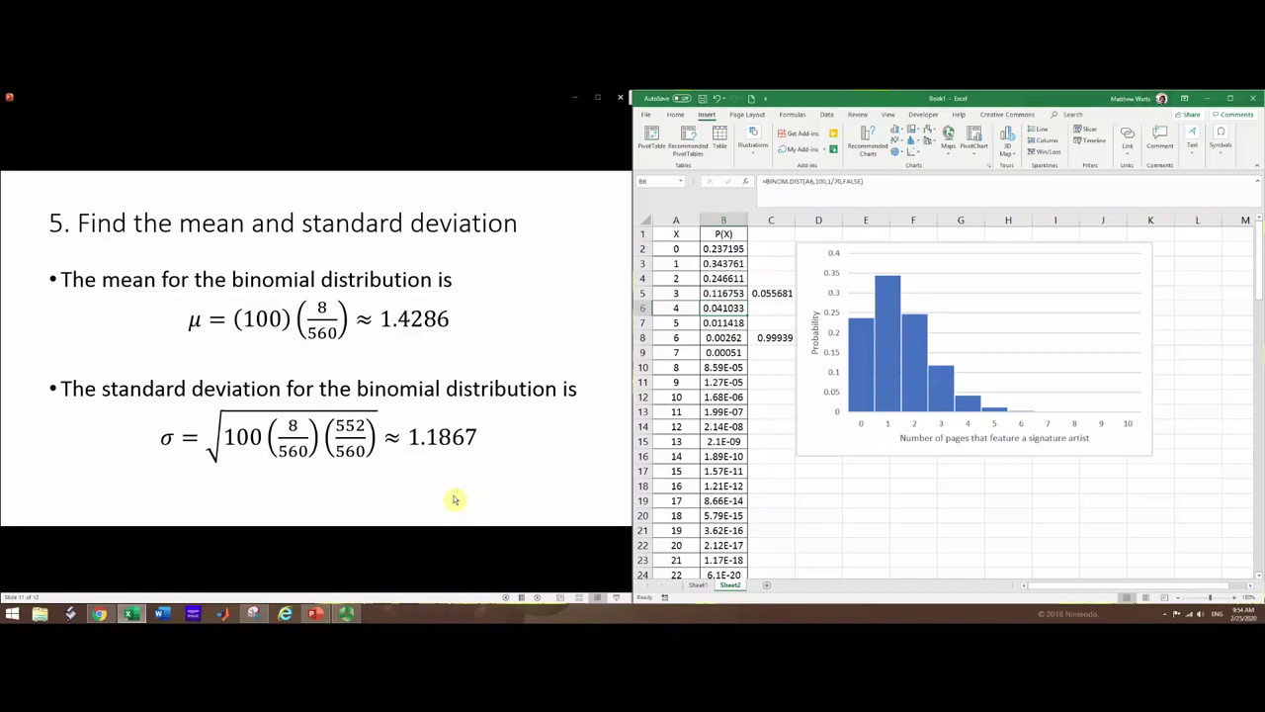
Step: Switch to PowerPoint and advance to the closing slide with the Creative Commons license notice
click(536, 598)
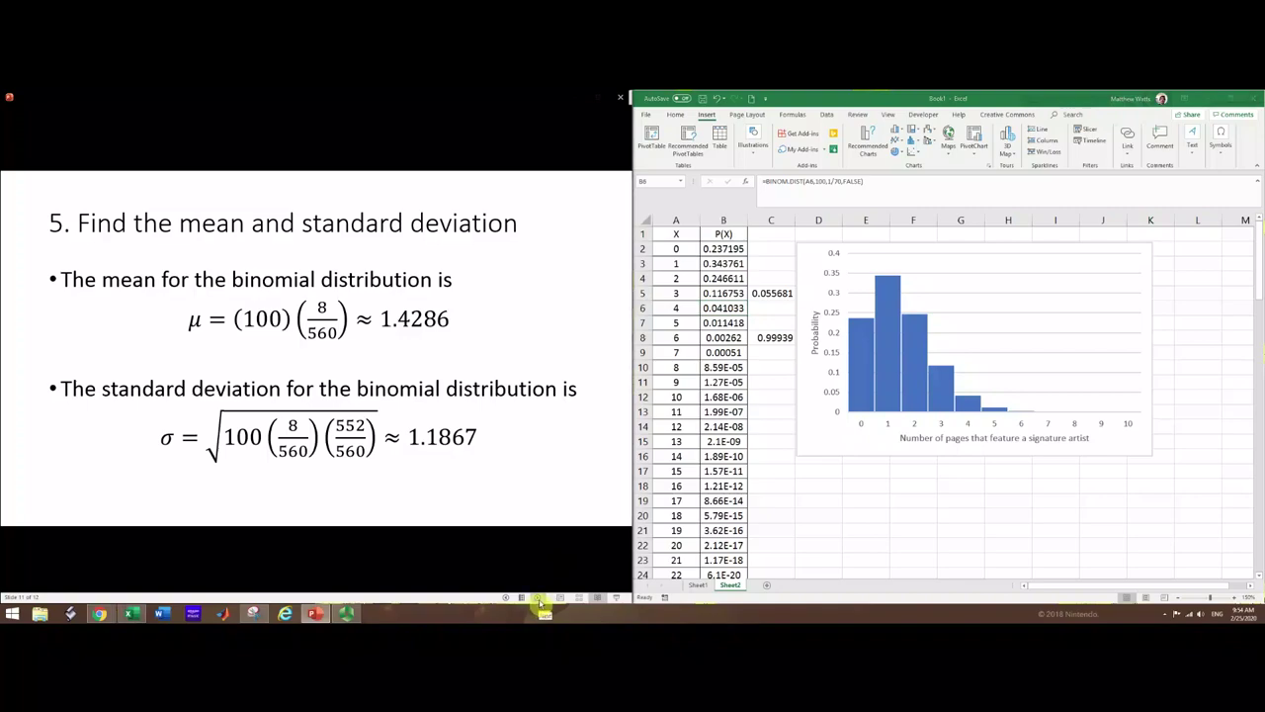
key(Right)
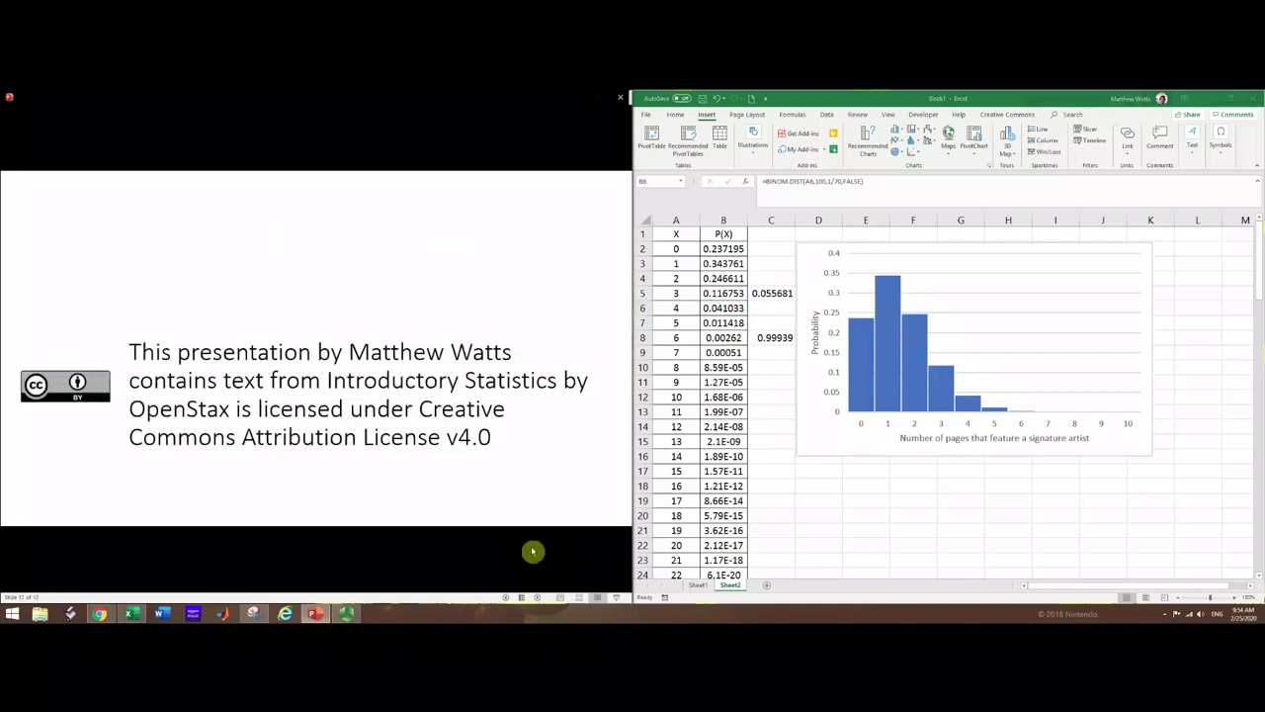